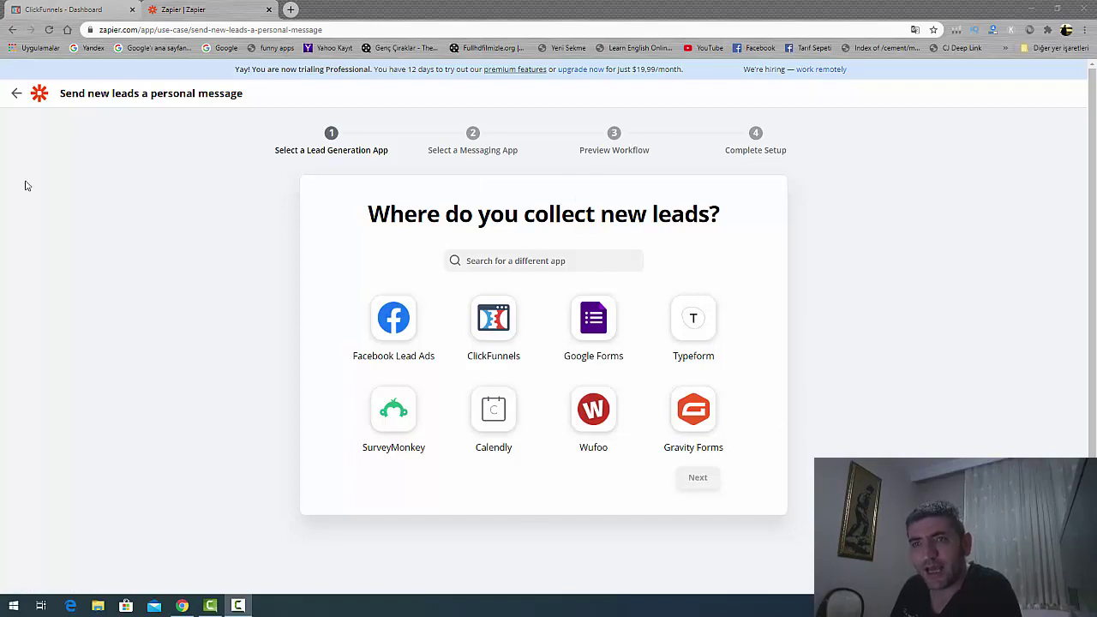
Return to the Zaps list and try to turn on the "Send Gmail messages when new contacts are added to ClickFunnels" Zap
{"action": "left_click", "coordinate": [14, 98]}
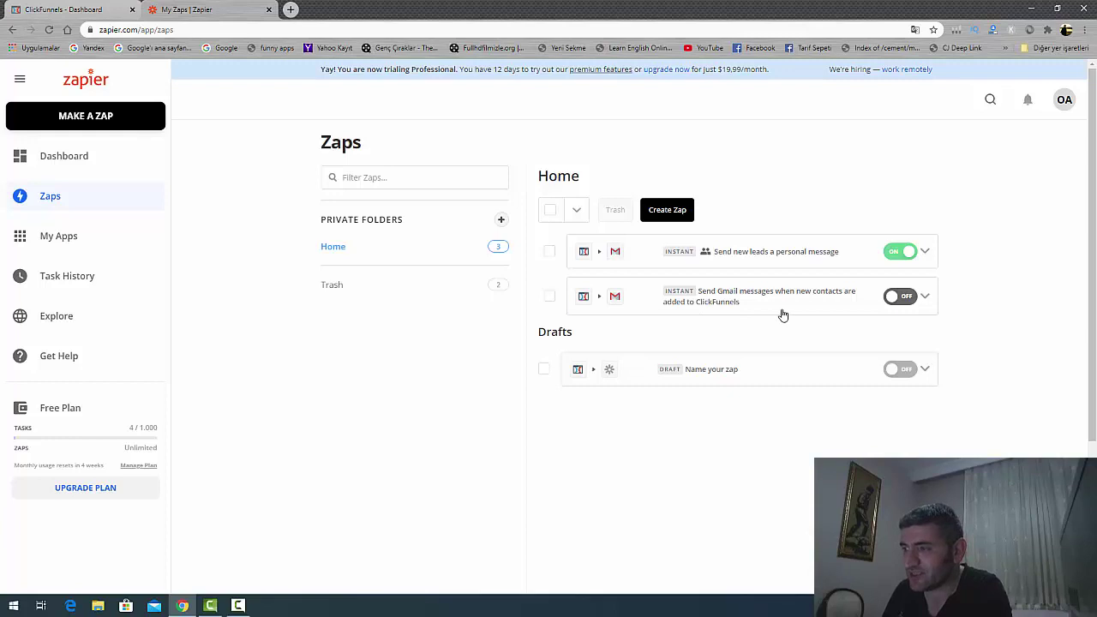
{"action": "left_click", "coordinate": [902, 296]}
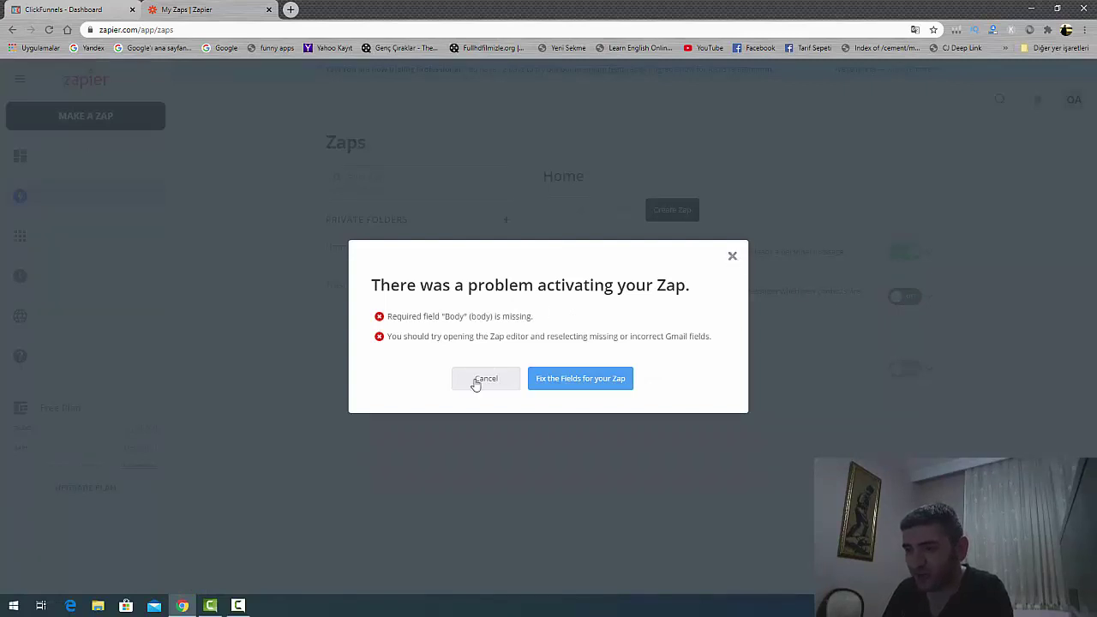
{"action": "left_click", "coordinate": [597, 385]}
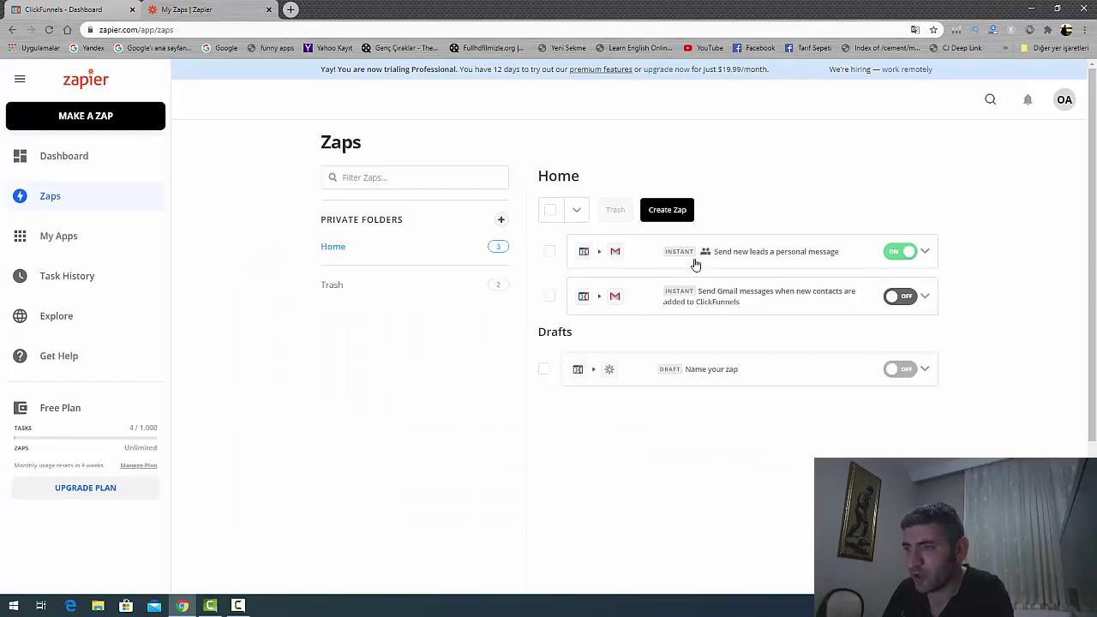
Move the "Send Gmail messages when new contacts are added to ClickFunnels" Zap to the trash
{"action": "left_click", "coordinate": [548, 296]}
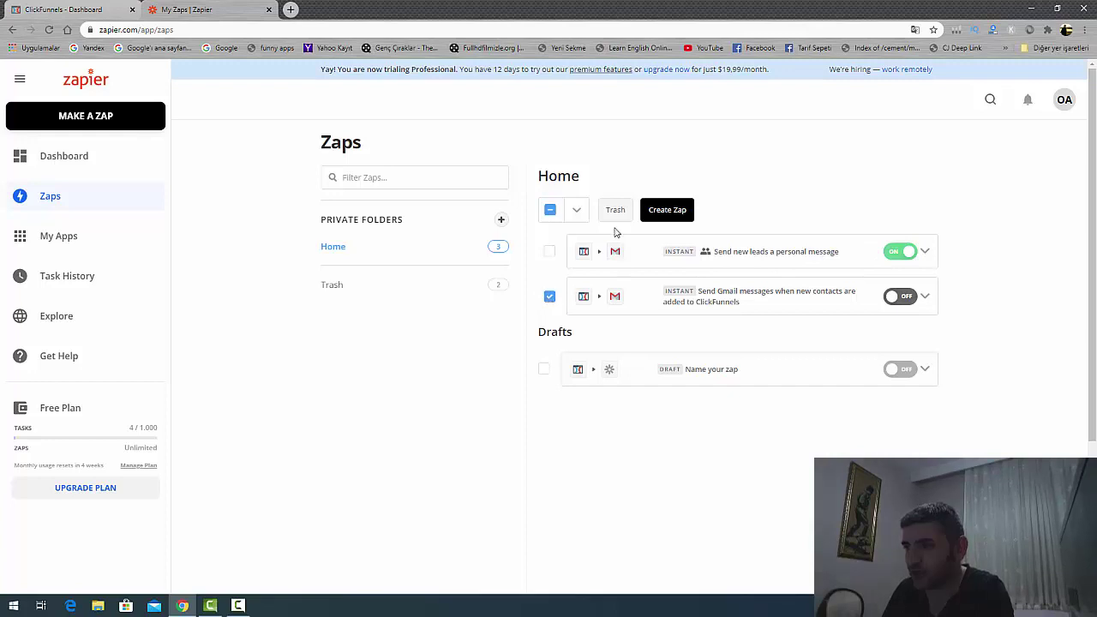
{"action": "left_click", "coordinate": [614, 211]}
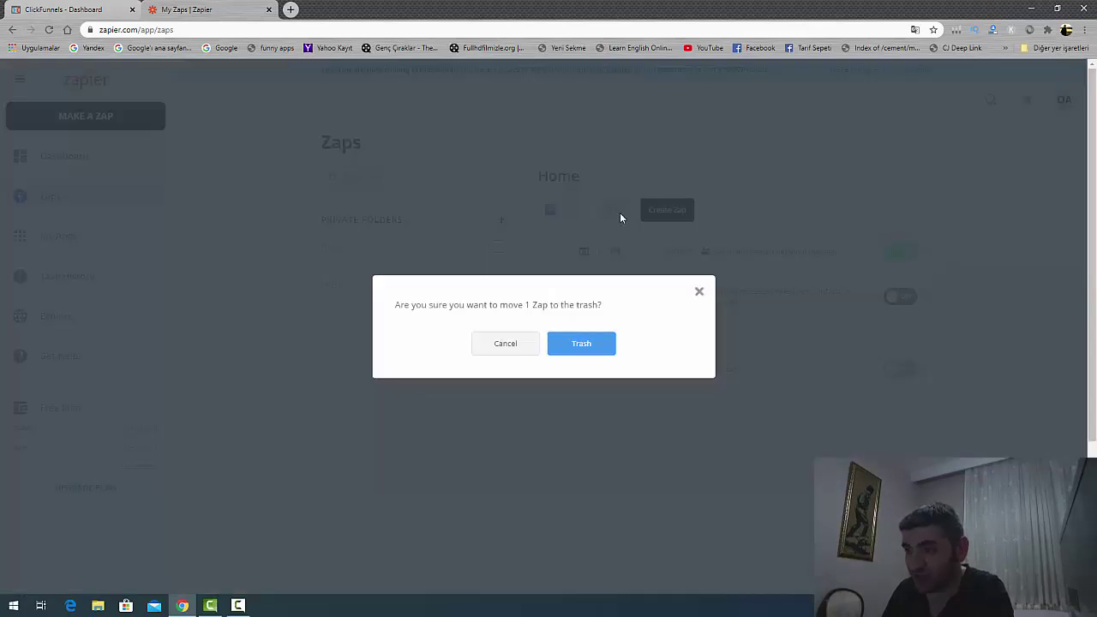
{"action": "left_click", "coordinate": [574, 345]}
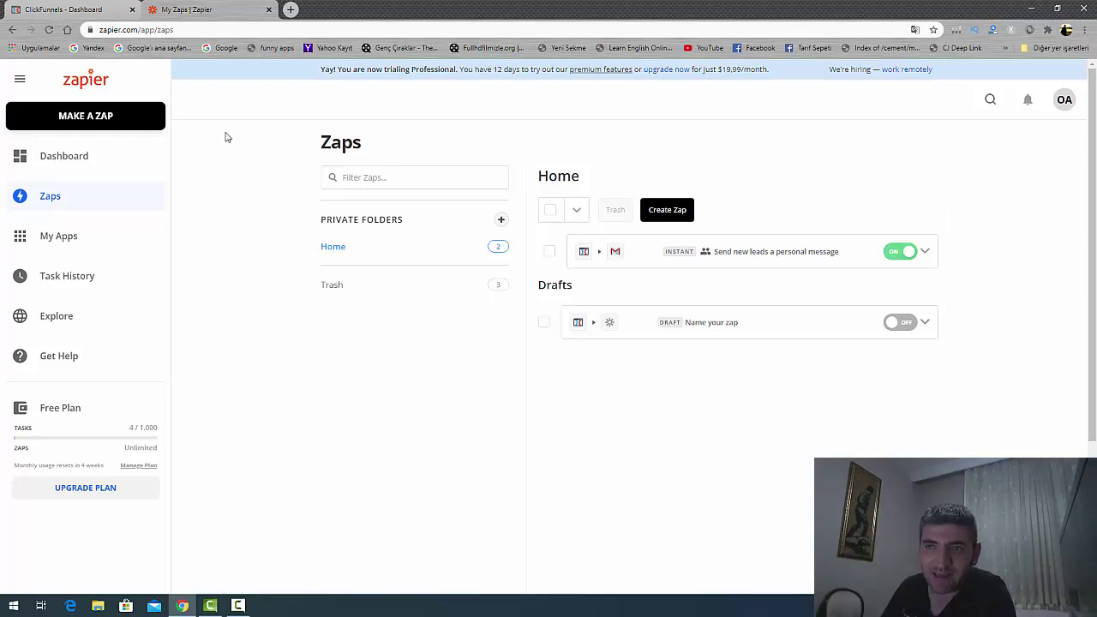
Start a new Zap to view its trigger app choices and leave the editor without configuring it
{"action": "left_click", "coordinate": [100, 116]}
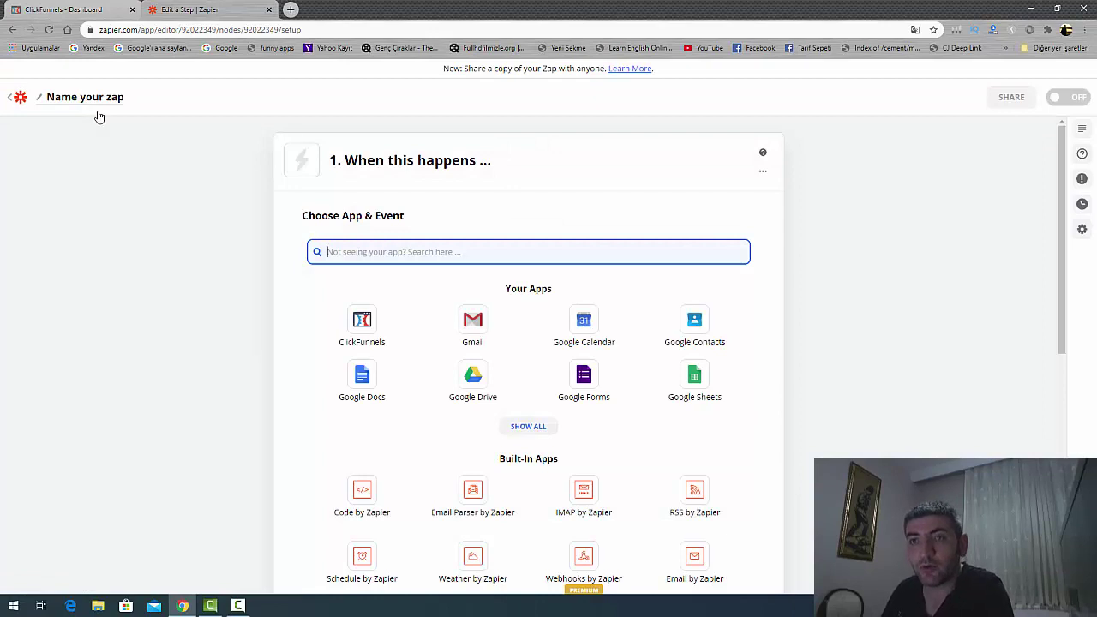
{"action": "left_click", "coordinate": [12, 101]}
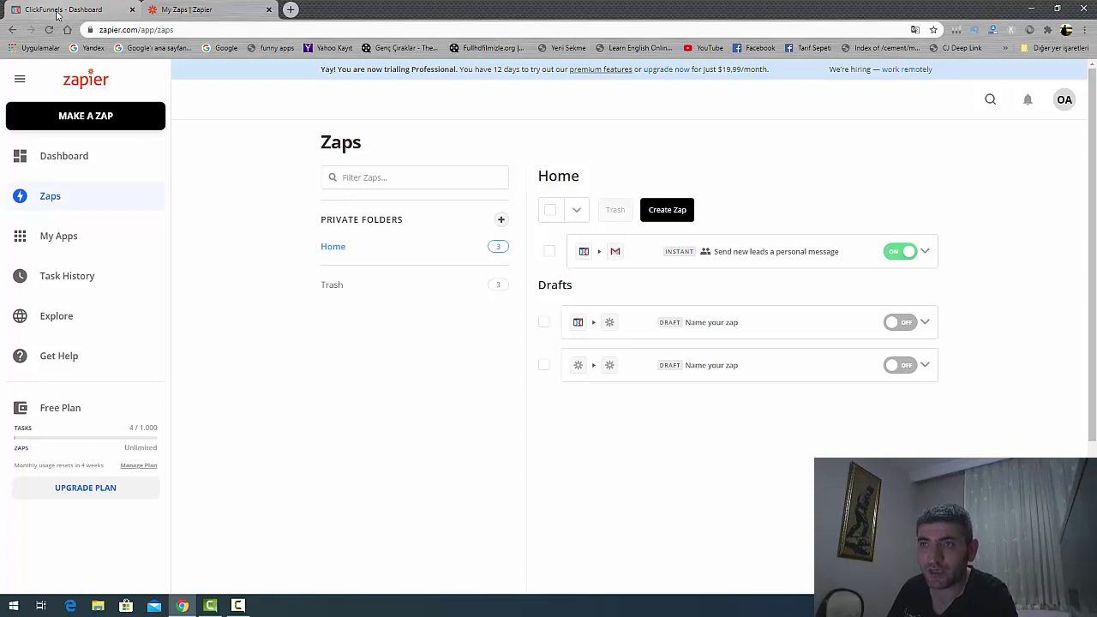
Close the Zapier page and open the MailToplama2 funnel in ClickFunnels
{"action": "left_click", "coordinate": [268, 9]}
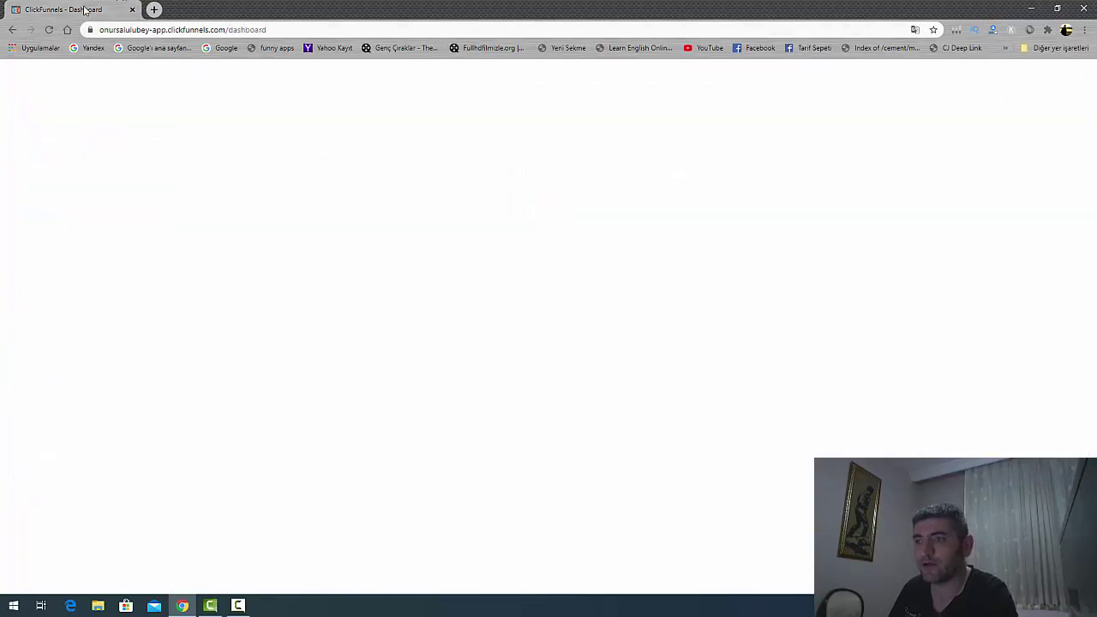
{"action": "mouse_move", "coordinate": [677, 74]}
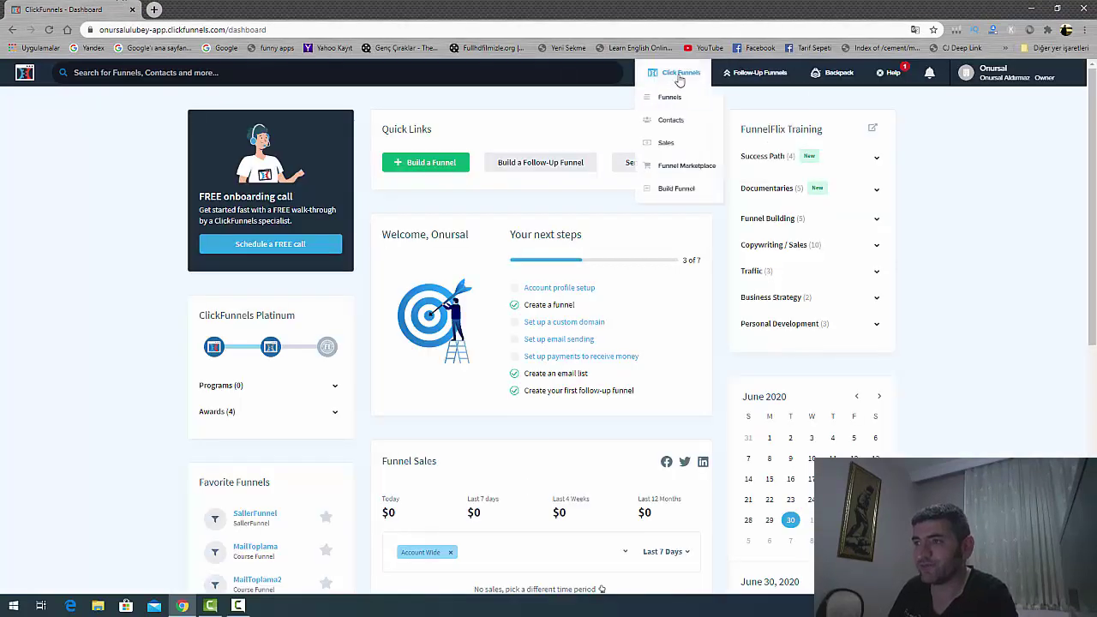
{"action": "left_click", "coordinate": [670, 97]}
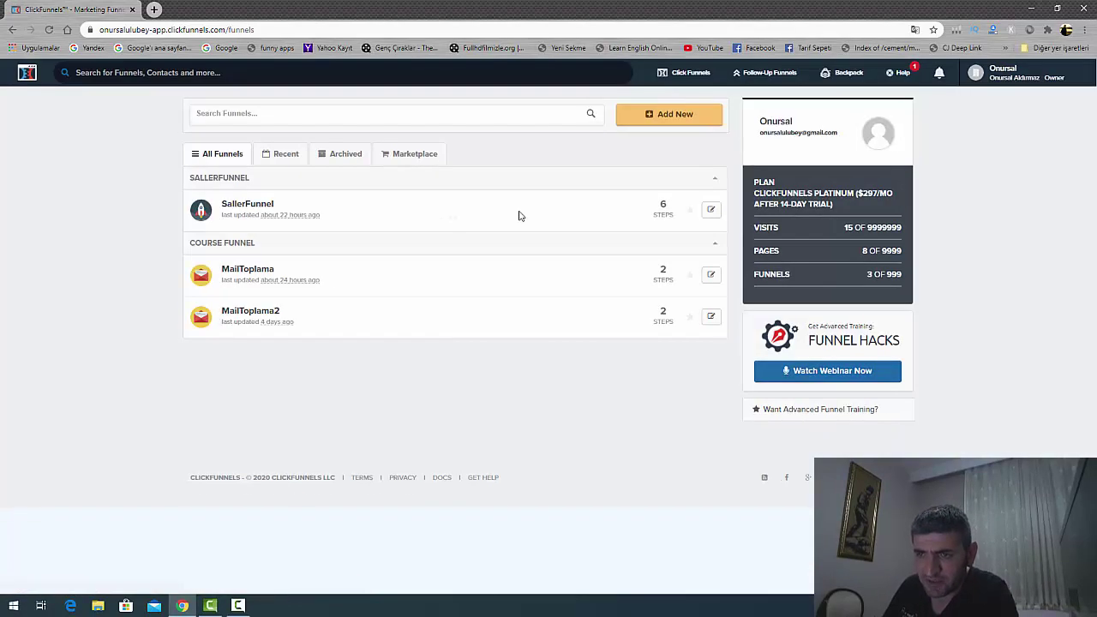
{"action": "left_click", "coordinate": [250, 313]}
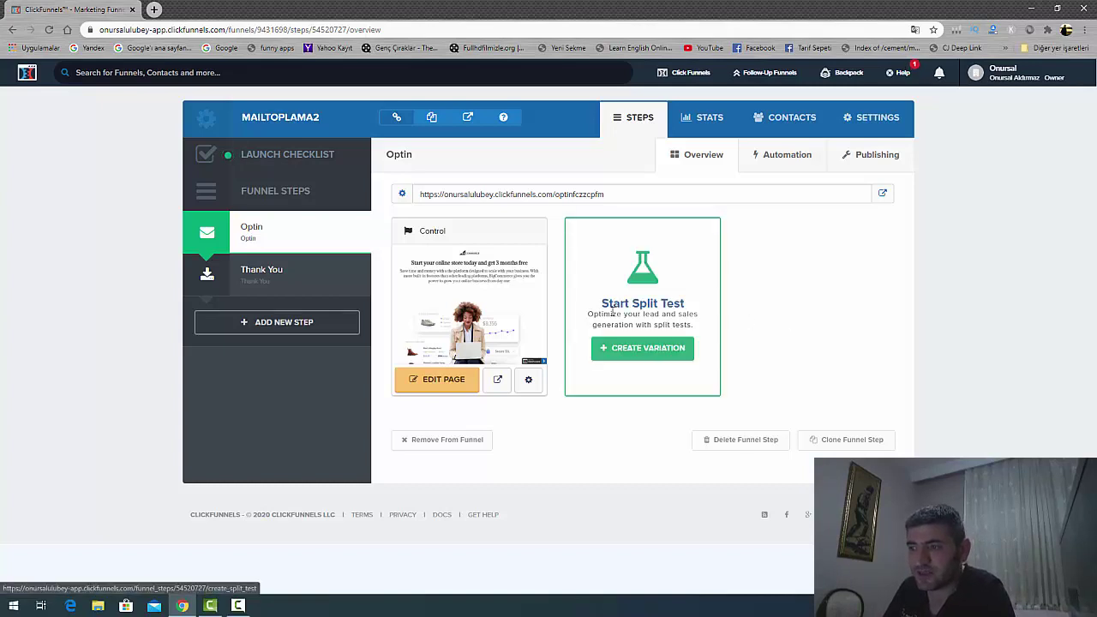
Create a split test variation of the Optin step by duplicating its existing page
{"action": "left_click", "coordinate": [639, 352]}
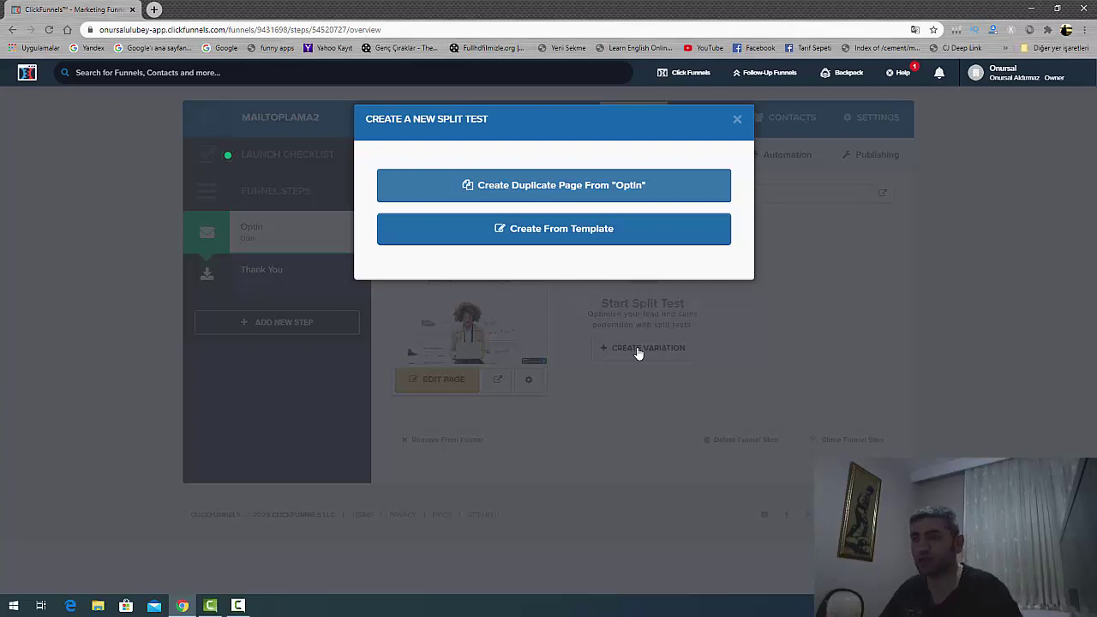
{"action": "left_click", "coordinate": [565, 191]}
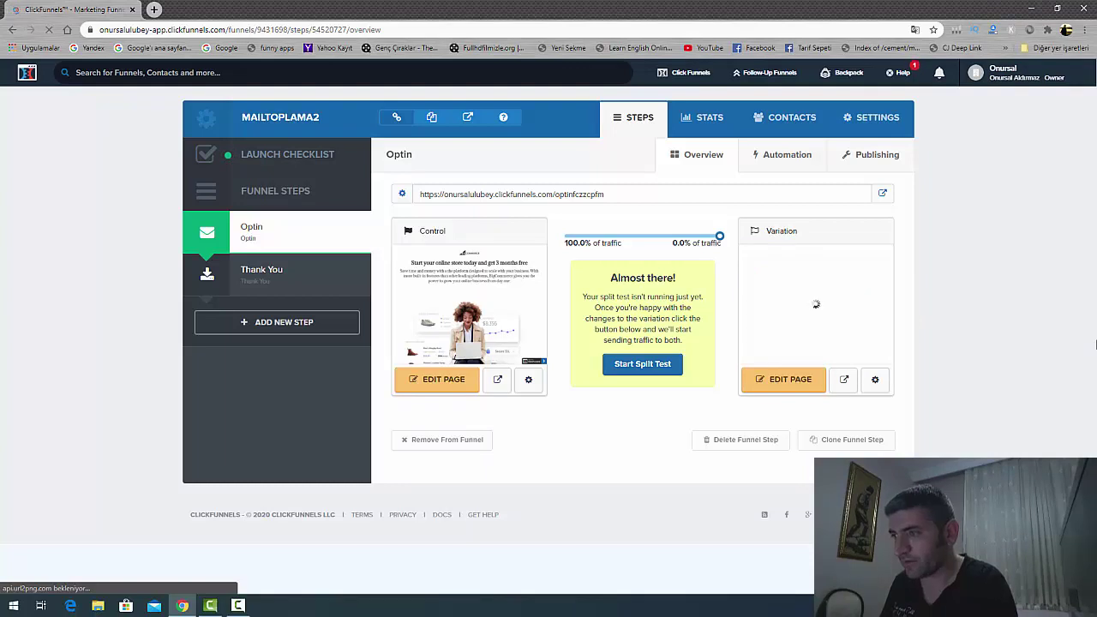
{"action": "mouse_move", "coordinate": [818, 270]}
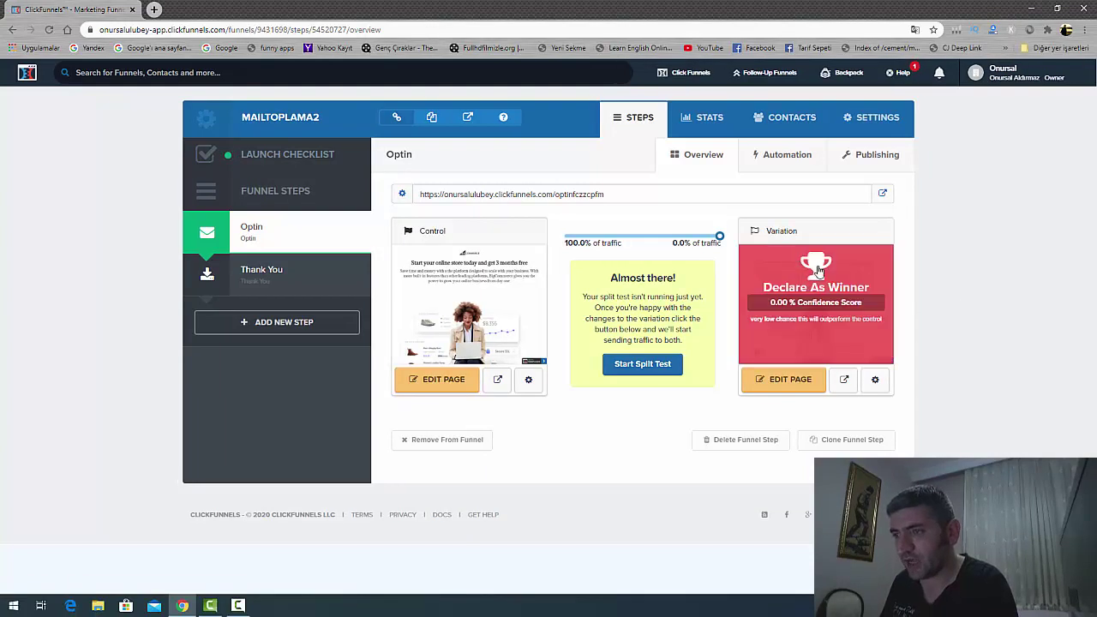
{"action": "mouse_move", "coordinate": [531, 279]}
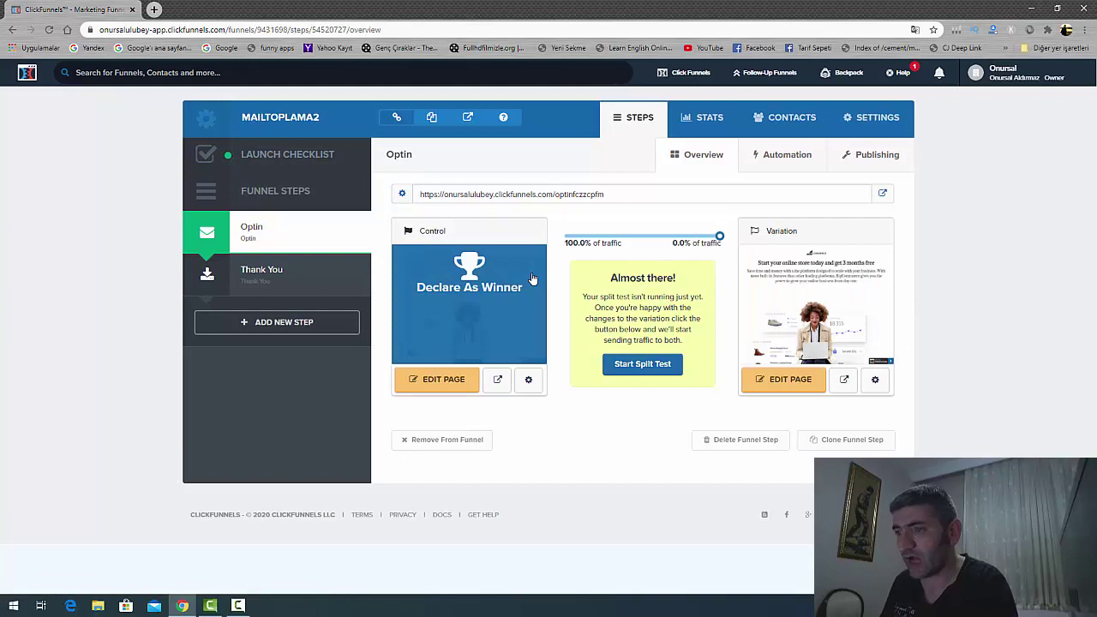
Replace the paragraph under the variation page's headline with "Save Time!!!!", save the page and exit the editor
{"action": "mouse_move", "coordinate": [806, 323]}
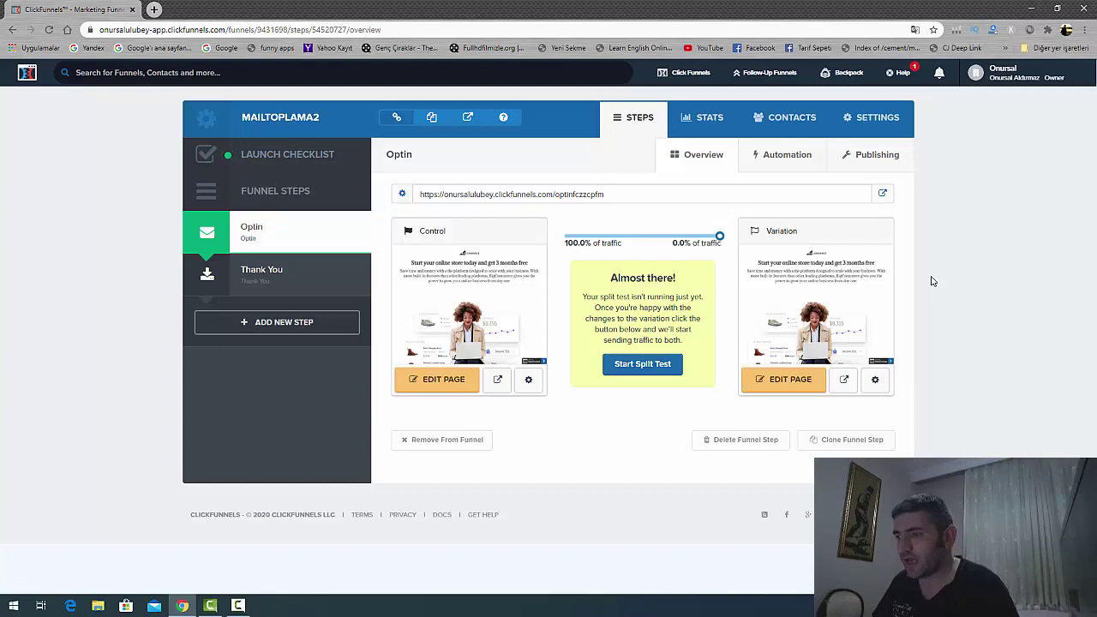
{"action": "mouse_move", "coordinate": [828, 345]}
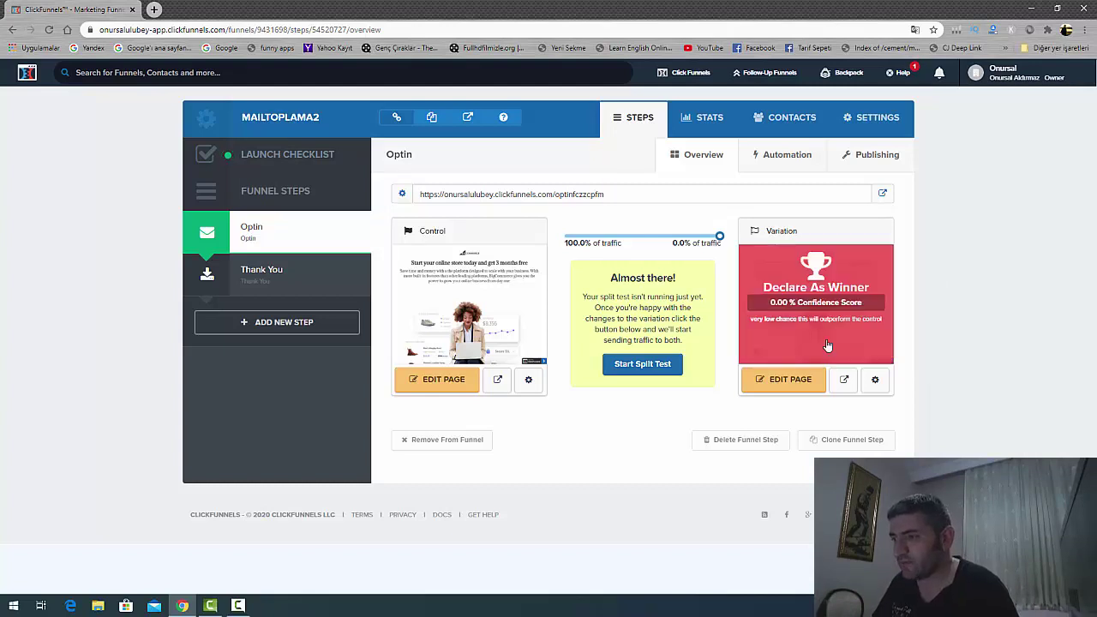
{"action": "left_click", "coordinate": [776, 382]}
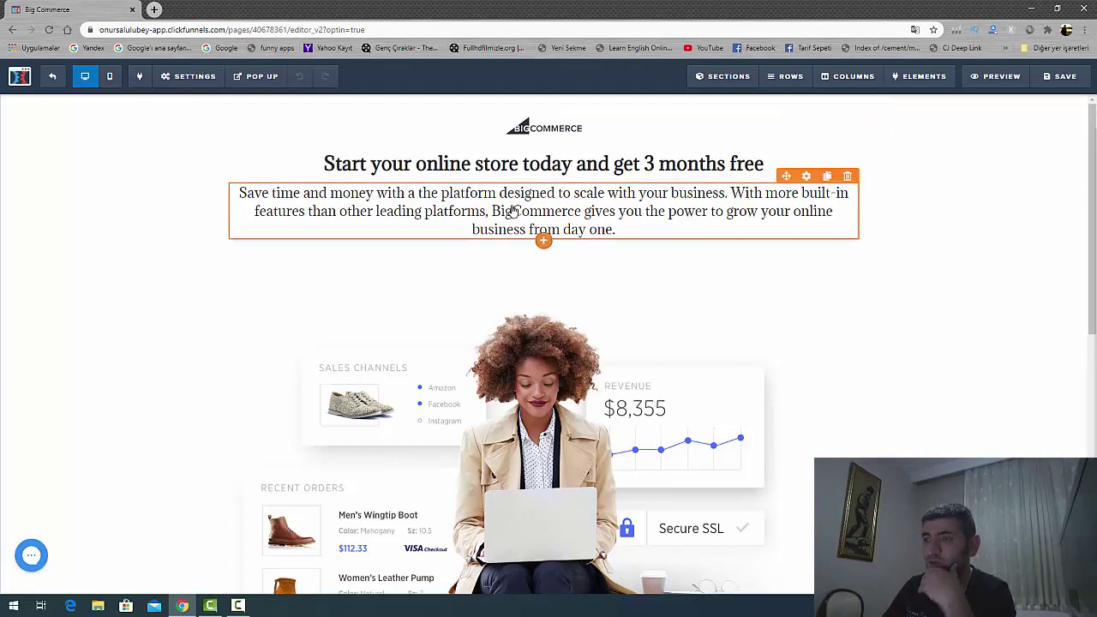
{"action": "double_click", "coordinate": [641, 224]}
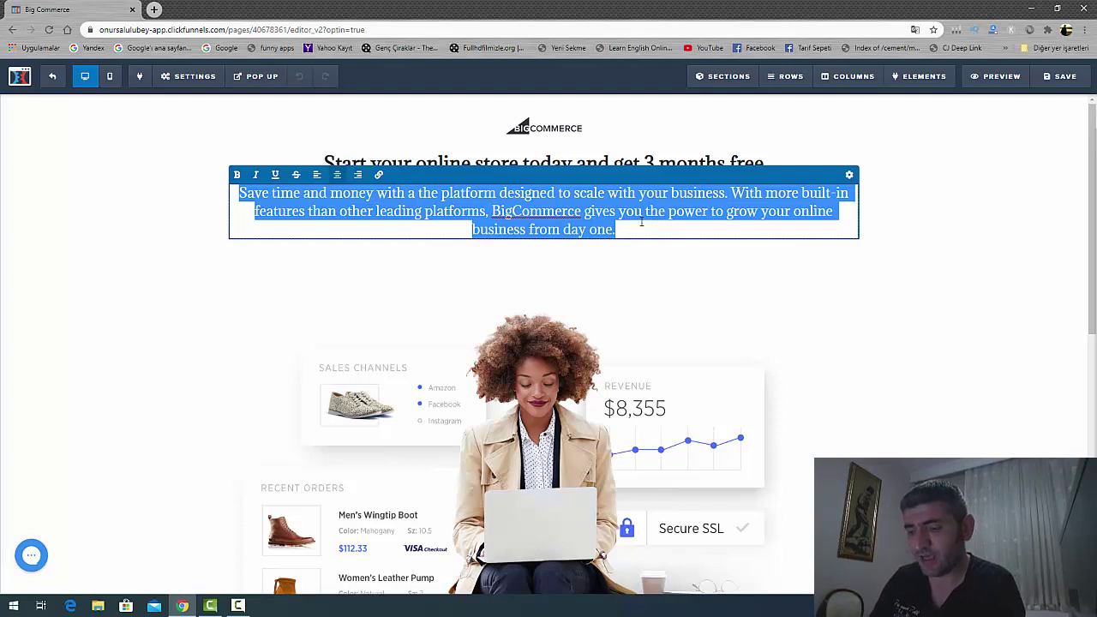
{"action": "type", "text": "Save "}
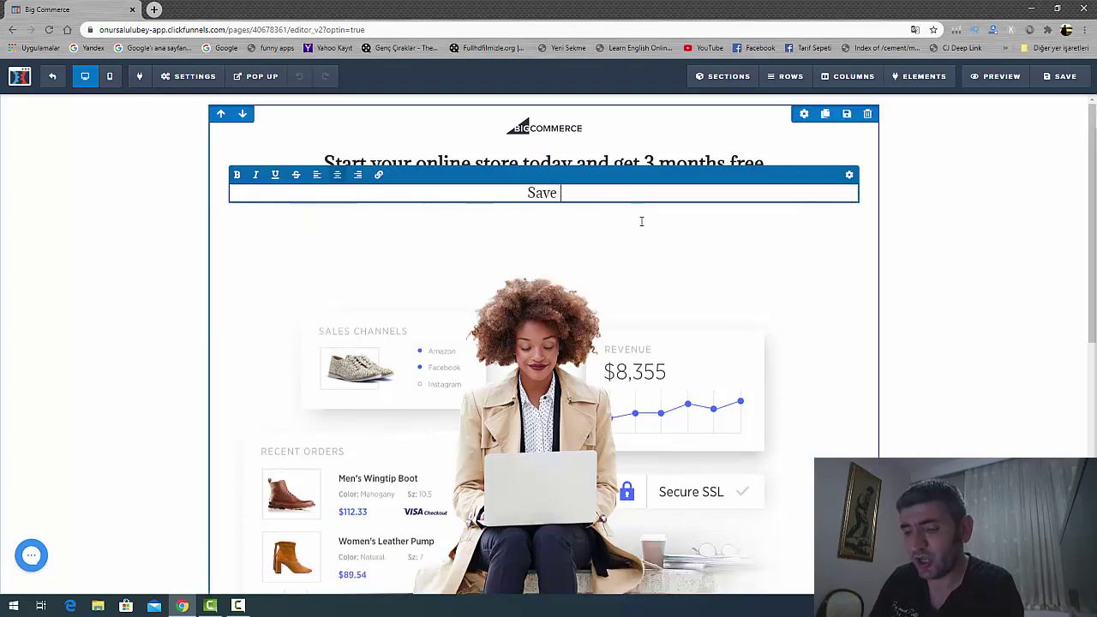
{"action": "type", "text": "Time"}
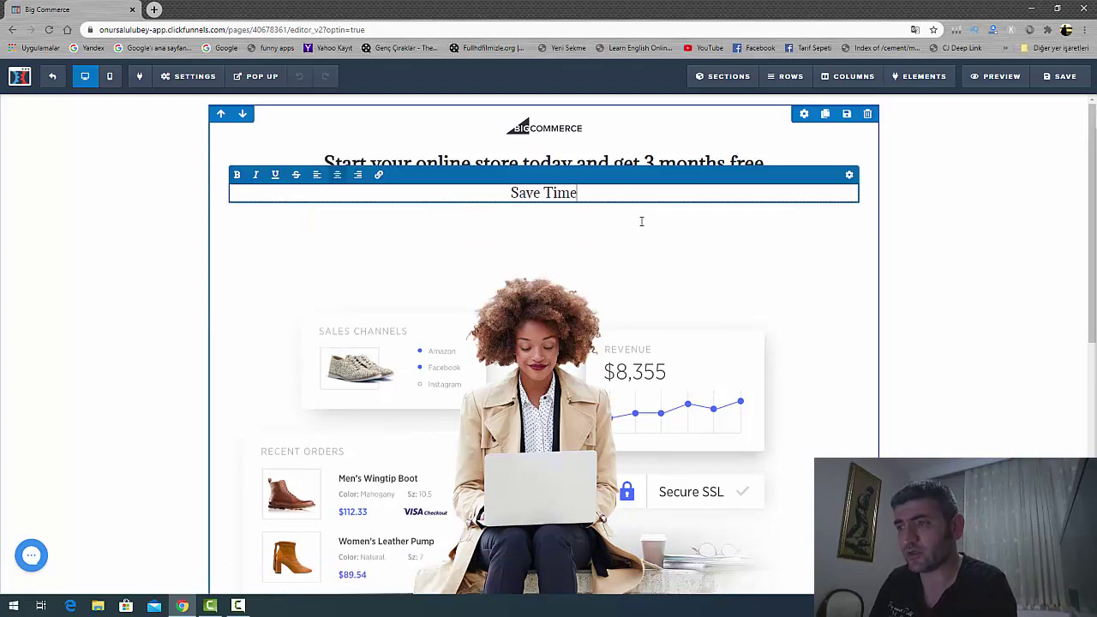
{"action": "type", "text": "!!!!"}
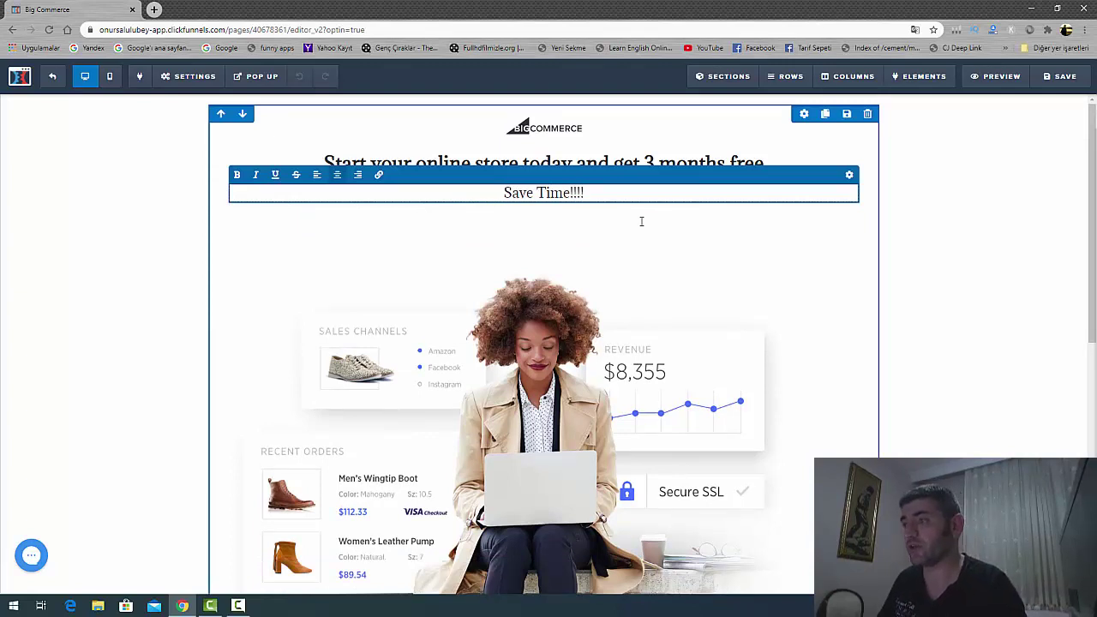
{"action": "left_click", "coordinate": [1033, 225]}
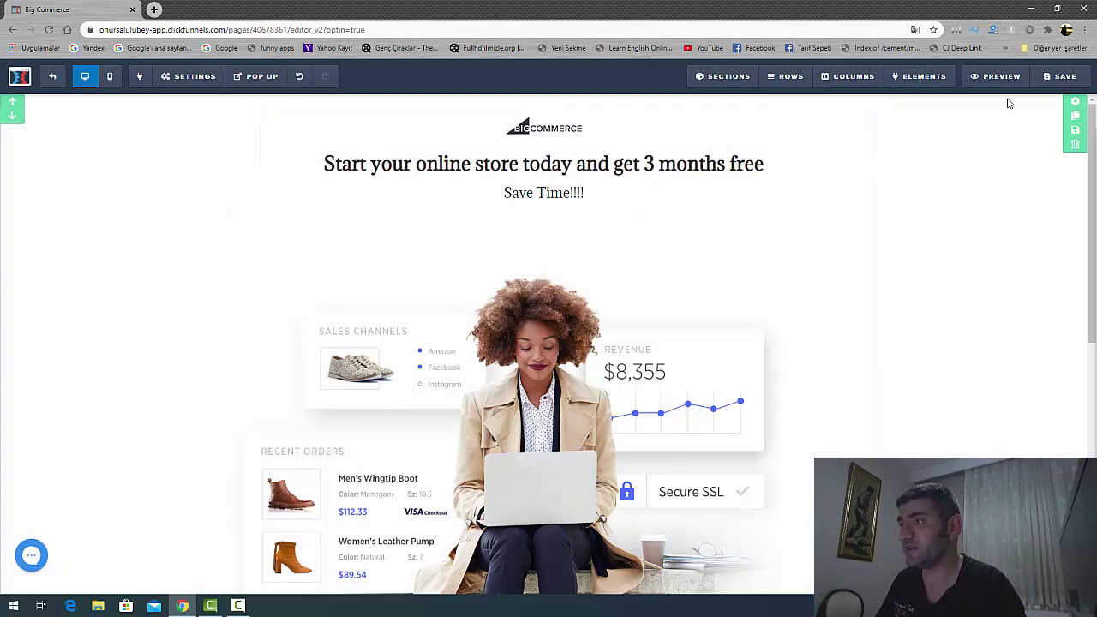
{"action": "left_click", "coordinate": [1053, 78]}
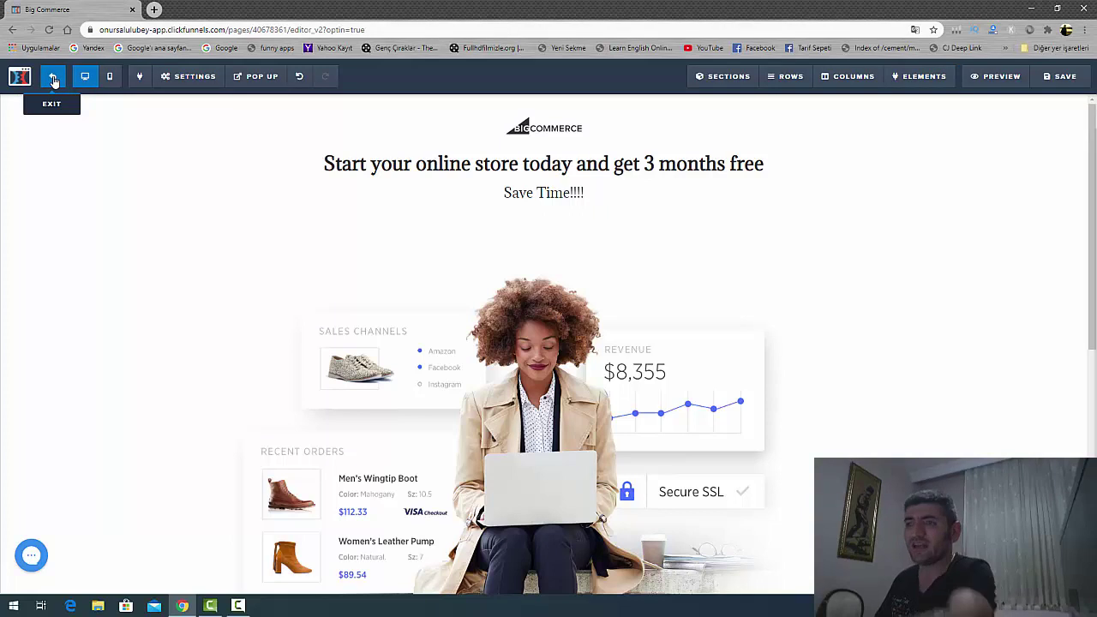
{"action": "left_click", "coordinate": [53, 79]}
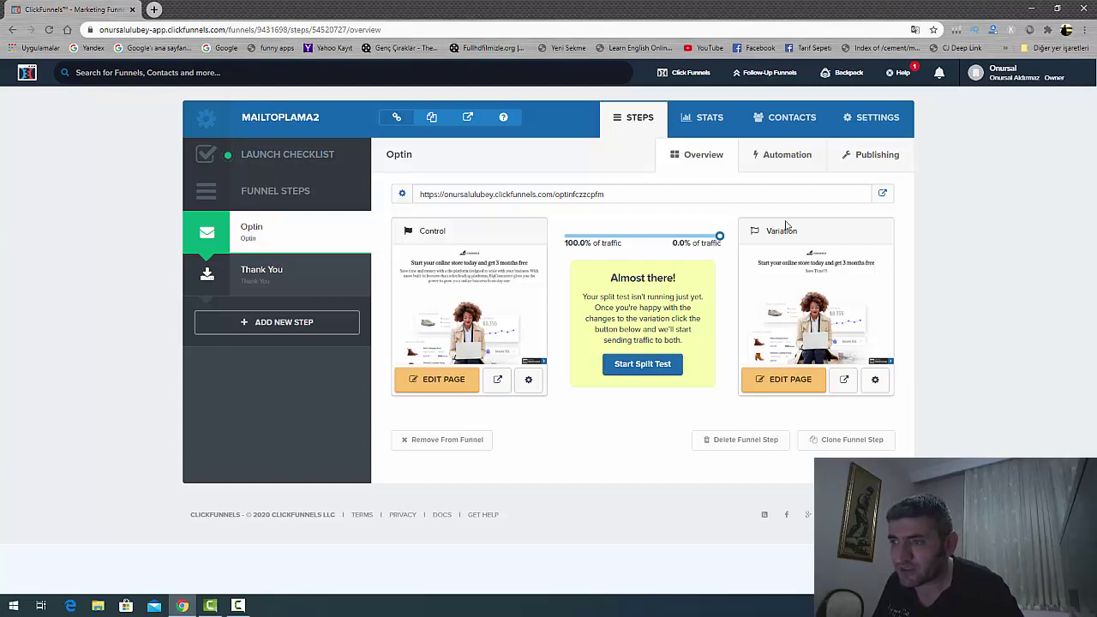
Copy the Optin step's page URL
{"action": "left_click_drag", "start_coordinate": [608, 197], "coordinate": [417, 199]}
{"action": "key", "text": "ctrl+c"}
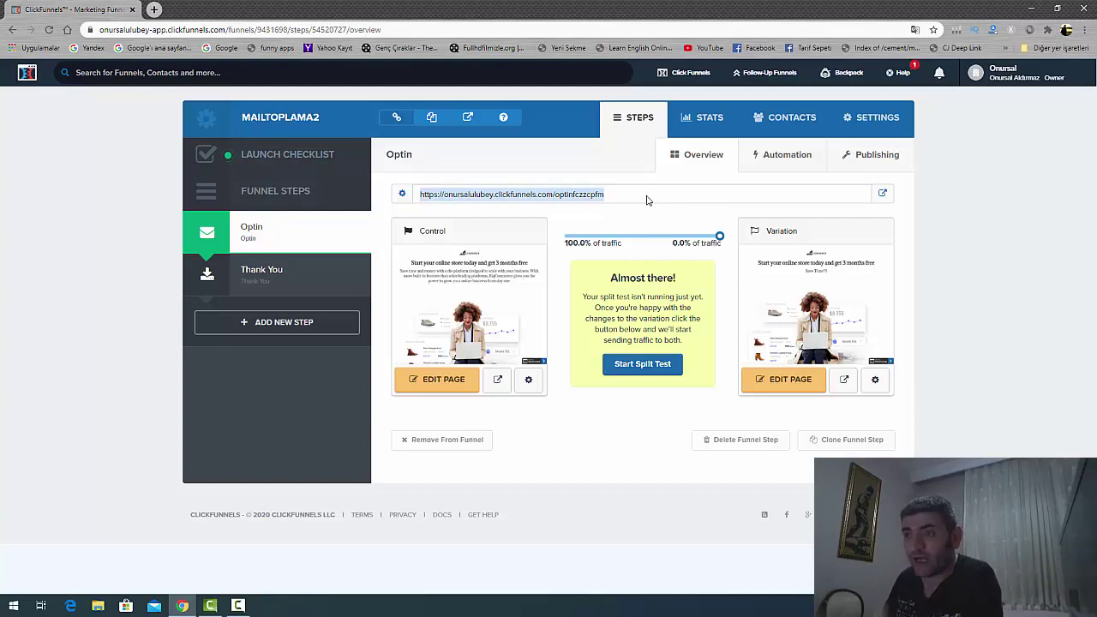
Divide the split test traffic evenly, 50% to the Control page and 50% to the Variation page
{"action": "mouse_move", "coordinate": [509, 275]}
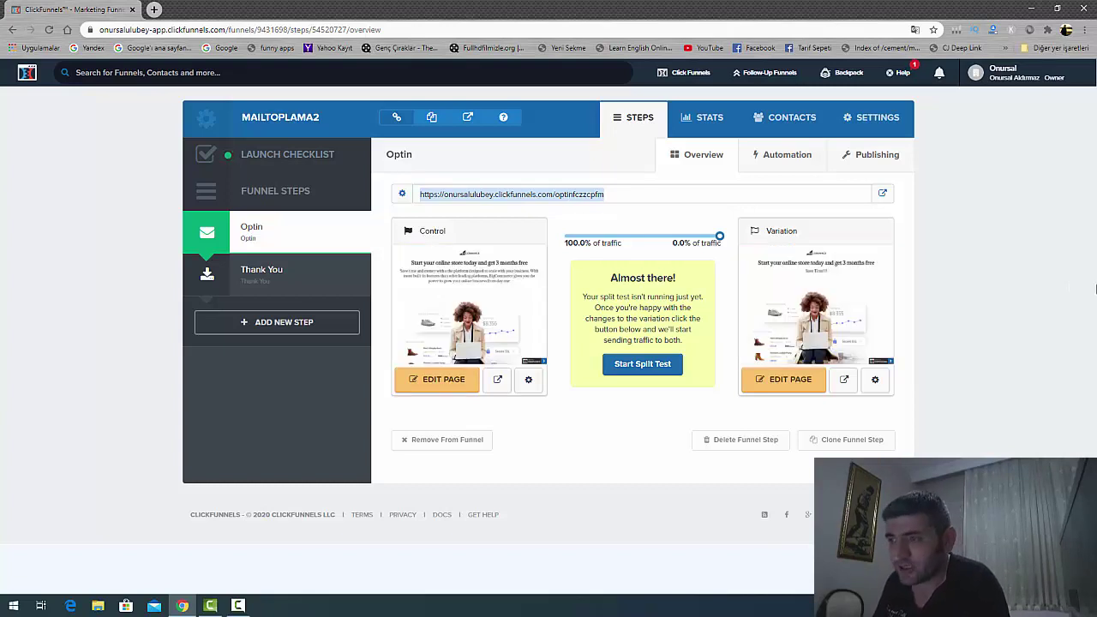
{"action": "mouse_move", "coordinate": [787, 257]}
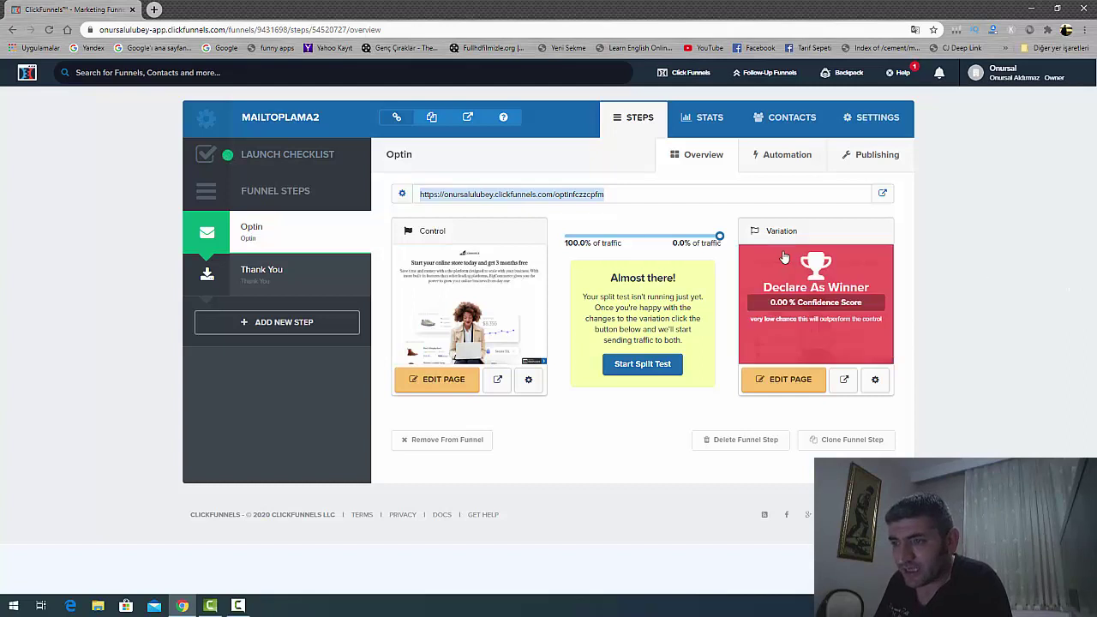
{"action": "mouse_move", "coordinate": [484, 292]}
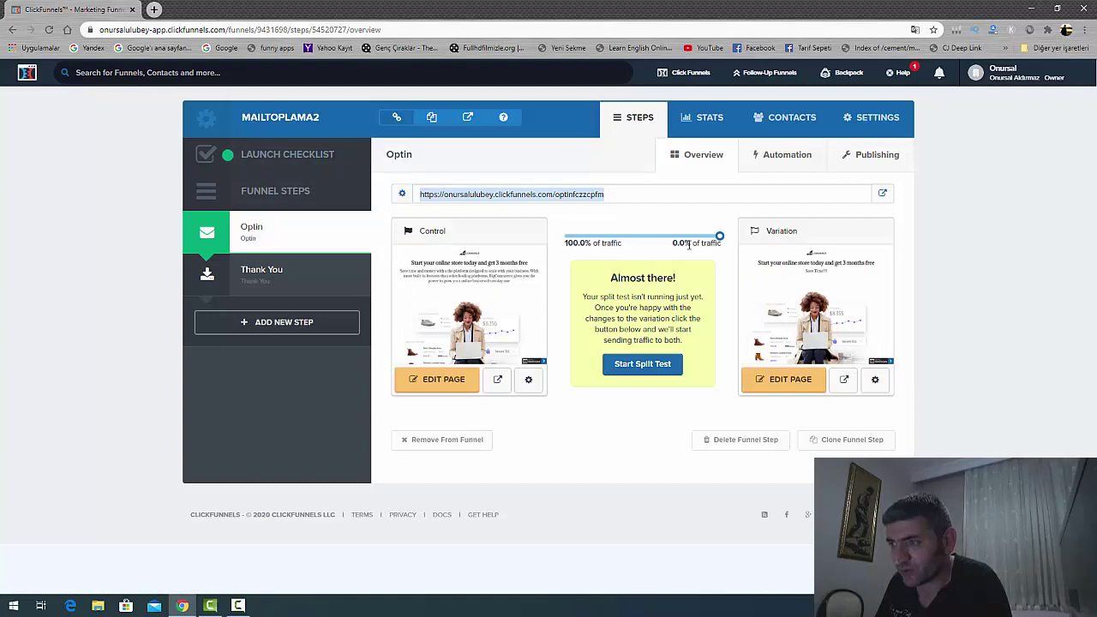
{"action": "left_click_drag", "start_coordinate": [720, 237], "coordinate": [643, 243]}
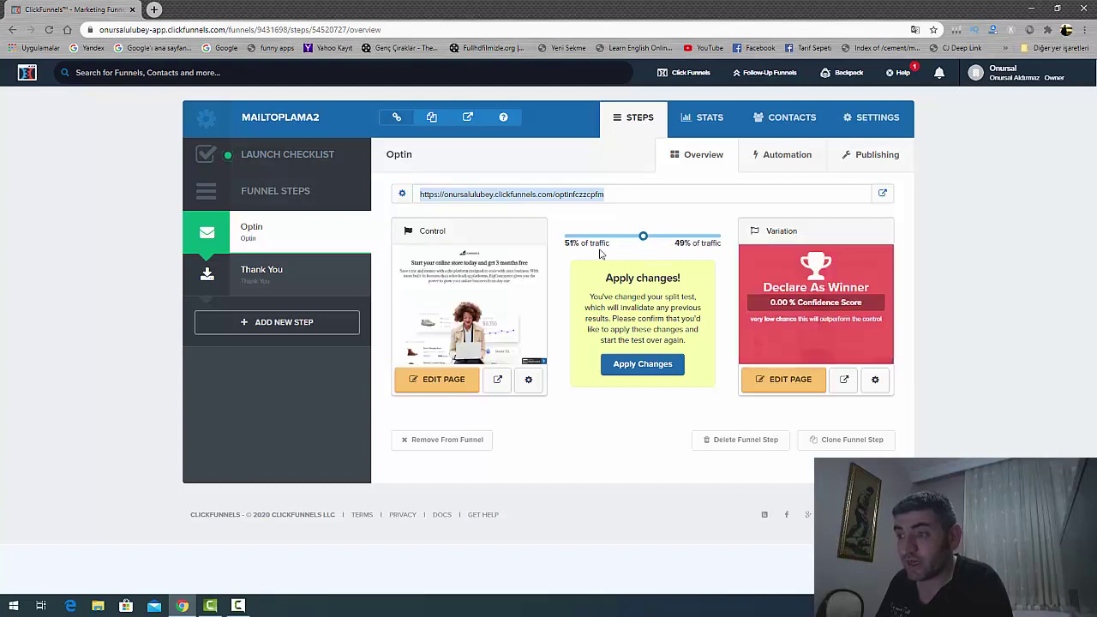
{"action": "left_click_drag", "start_coordinate": [644, 243], "coordinate": [643, 242]}
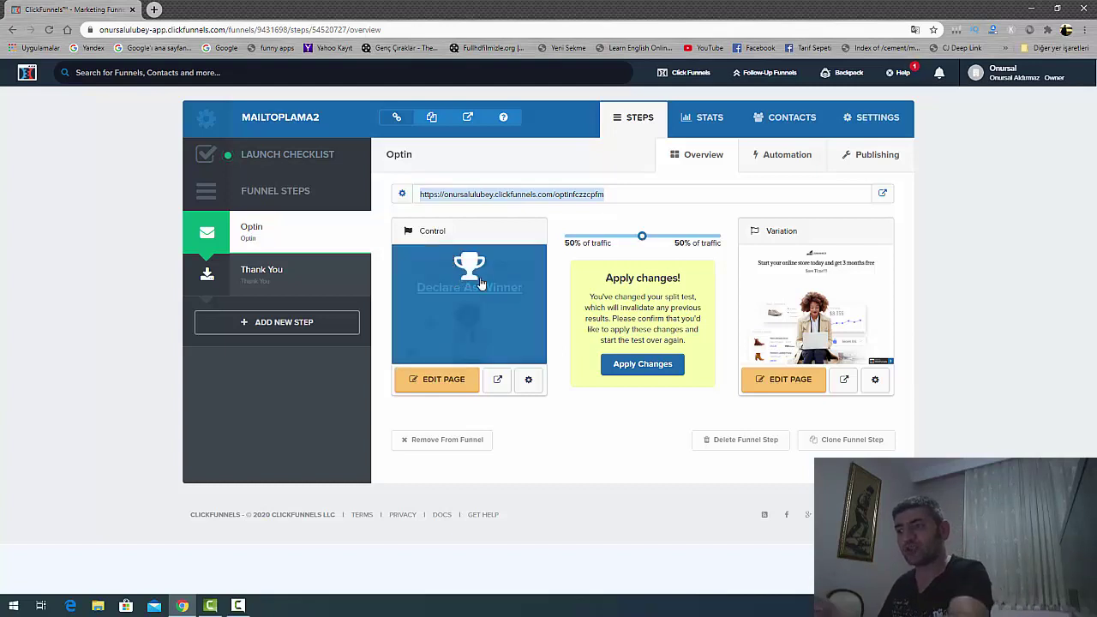
Load the copied Optin page URL in a new browser tab to see which version is served
{"action": "mouse_move", "coordinate": [822, 289]}
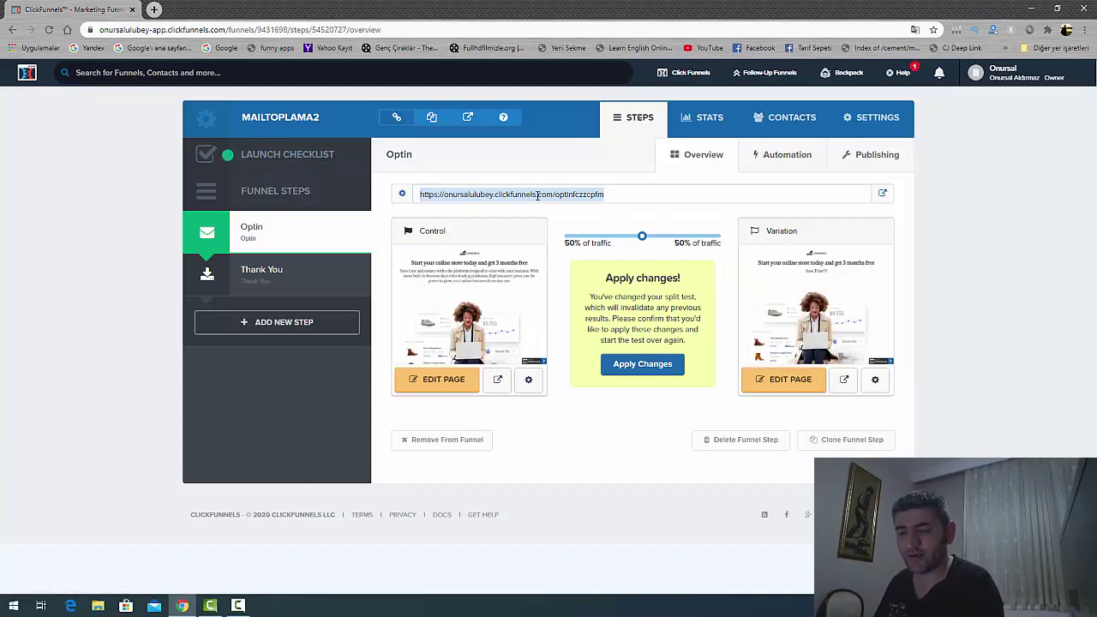
{"action": "left_click", "coordinate": [154, 9]}
{"action": "key", "text": "ctrl+v"}
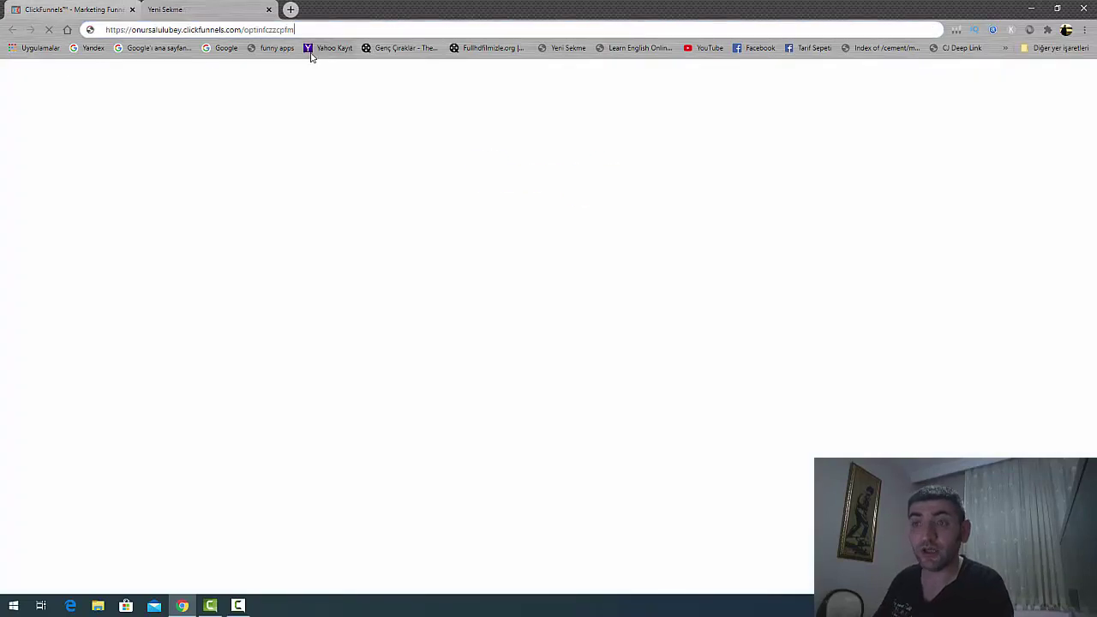
{"action": "key", "text": "Return"}
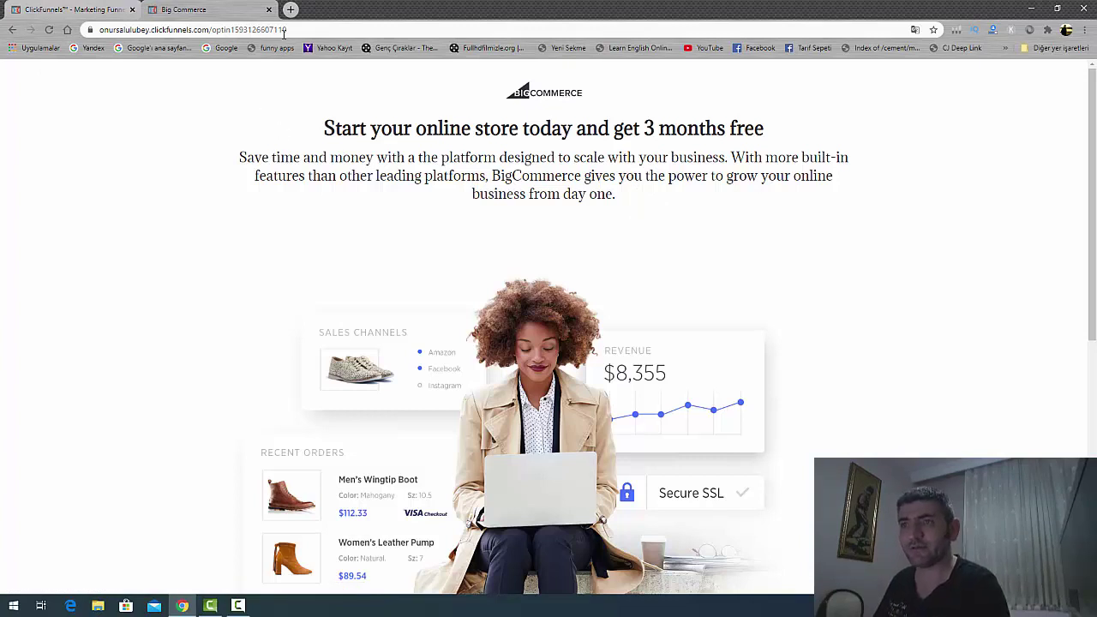
Copy the full URL of the served Optin page and close its browser tab
{"action": "left_click", "coordinate": [310, 31]}
{"action": "key", "text": "ctrl+c"}
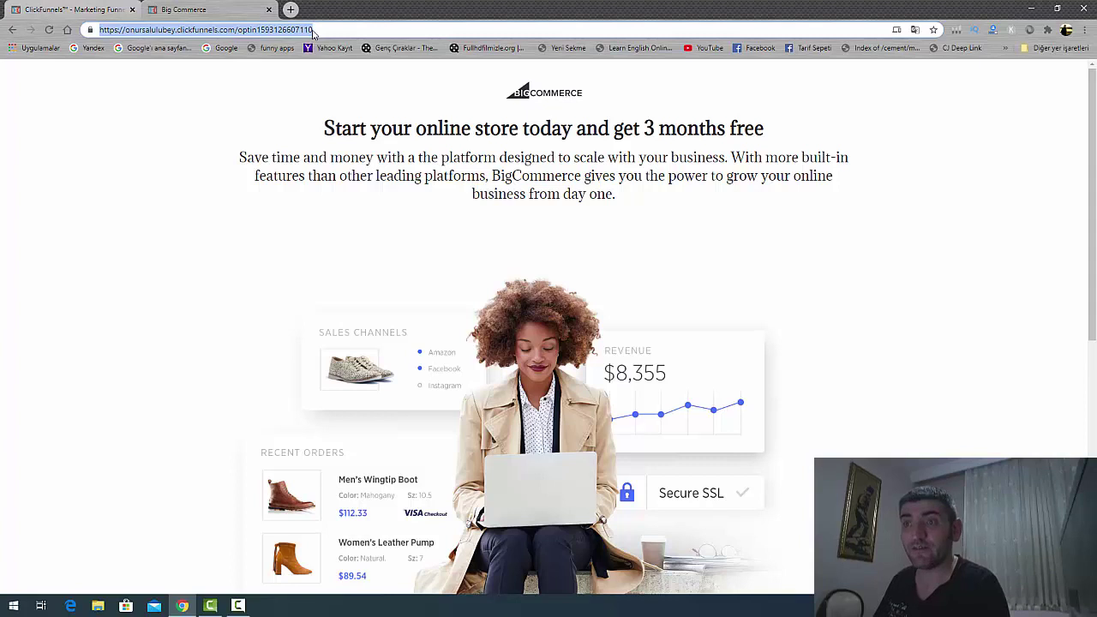
{"action": "left_click", "coordinate": [269, 10]}
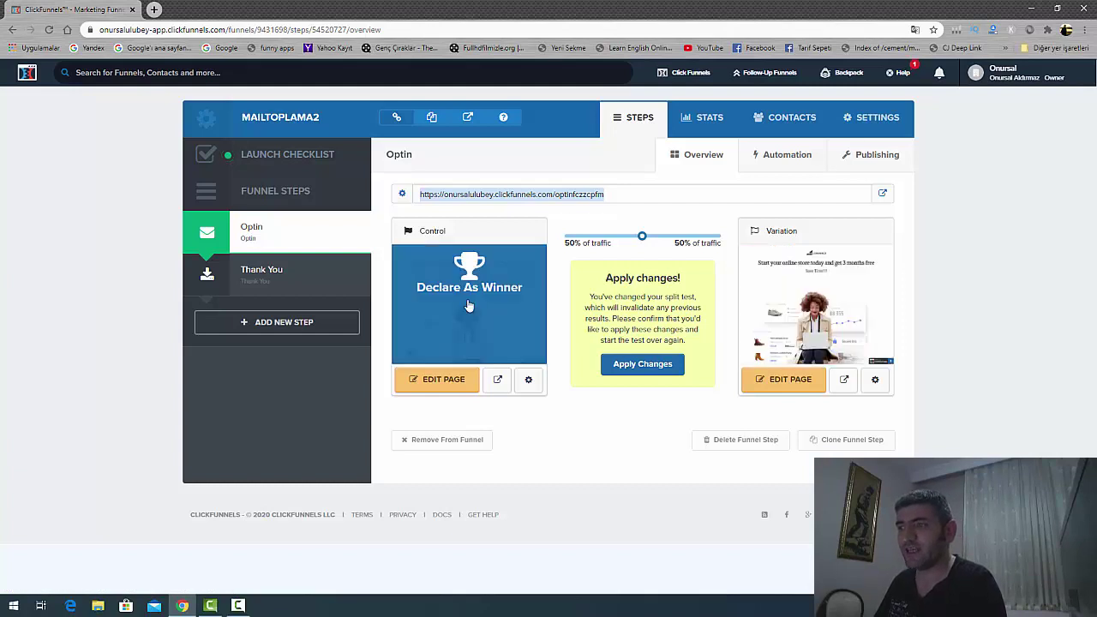
Check the MailToplama2 funnel's statistics and return to the Optin step overview
{"action": "left_click", "coordinate": [704, 118]}
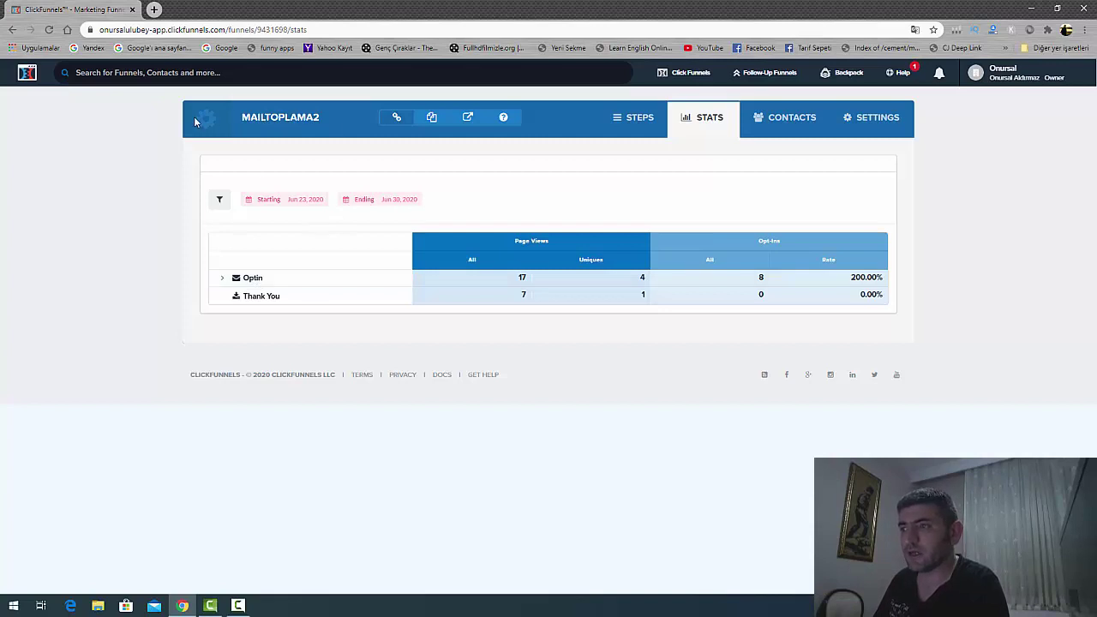
{"action": "left_click", "coordinate": [631, 118]}
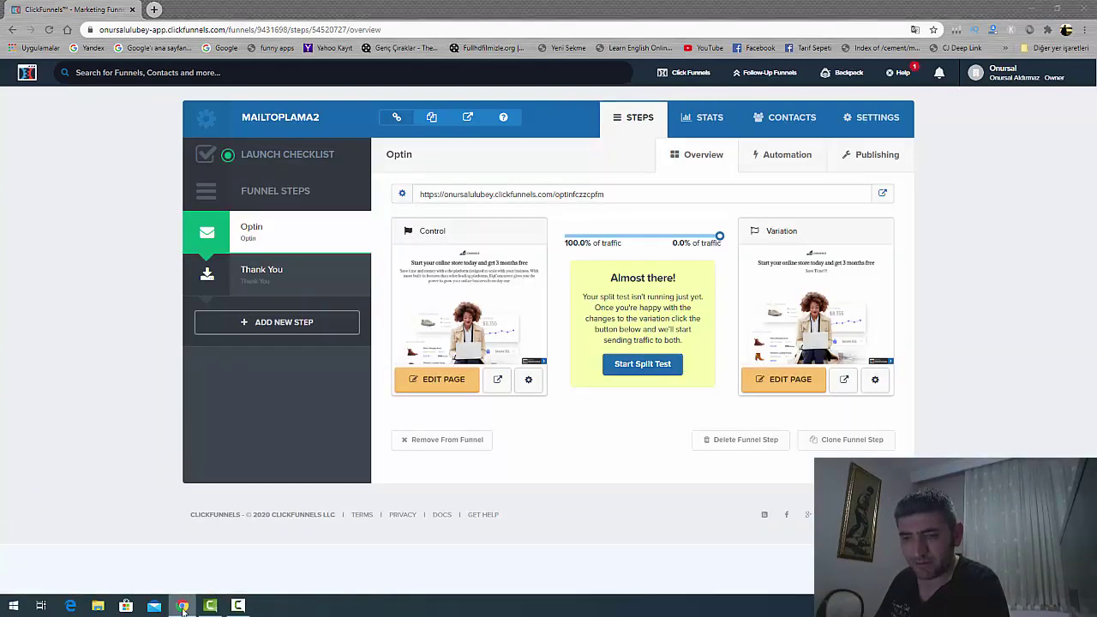
Load the copied Optin page URL in an incognito window to see which version is served, and close the window
{"action": "right_click", "coordinate": [183, 606]}
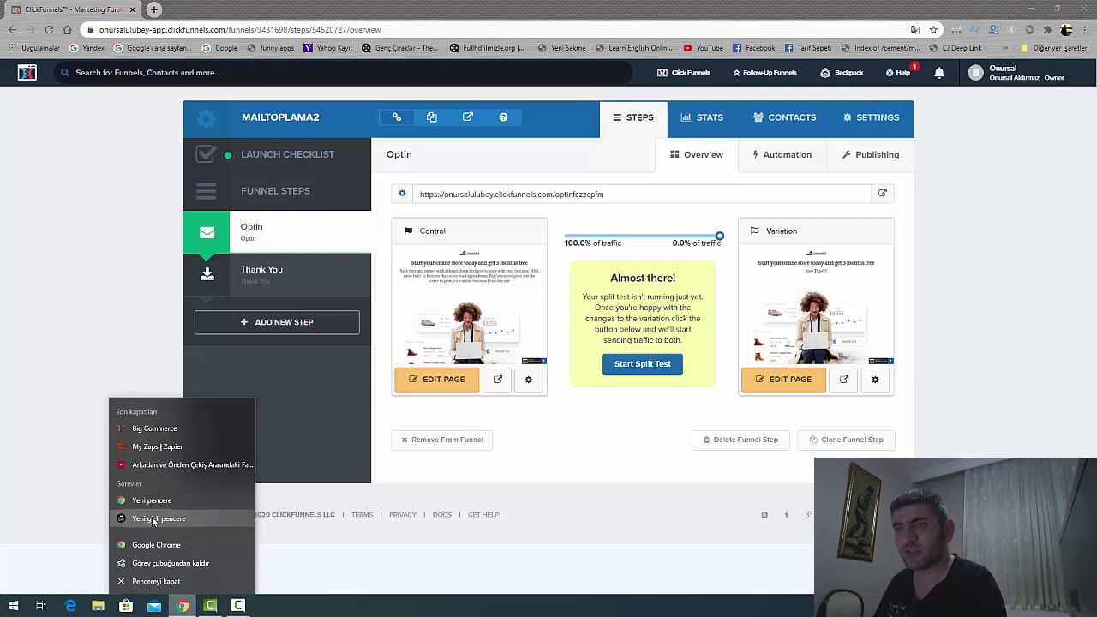
{"action": "left_click", "coordinate": [255, 227]}
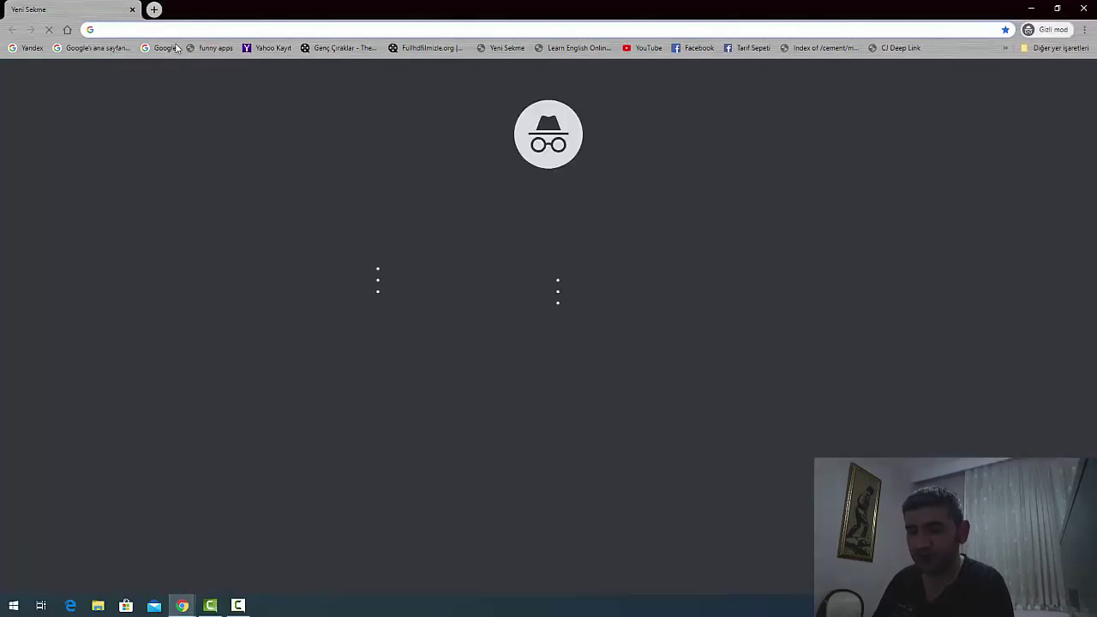
{"action": "key", "text": "ctrl+v"}
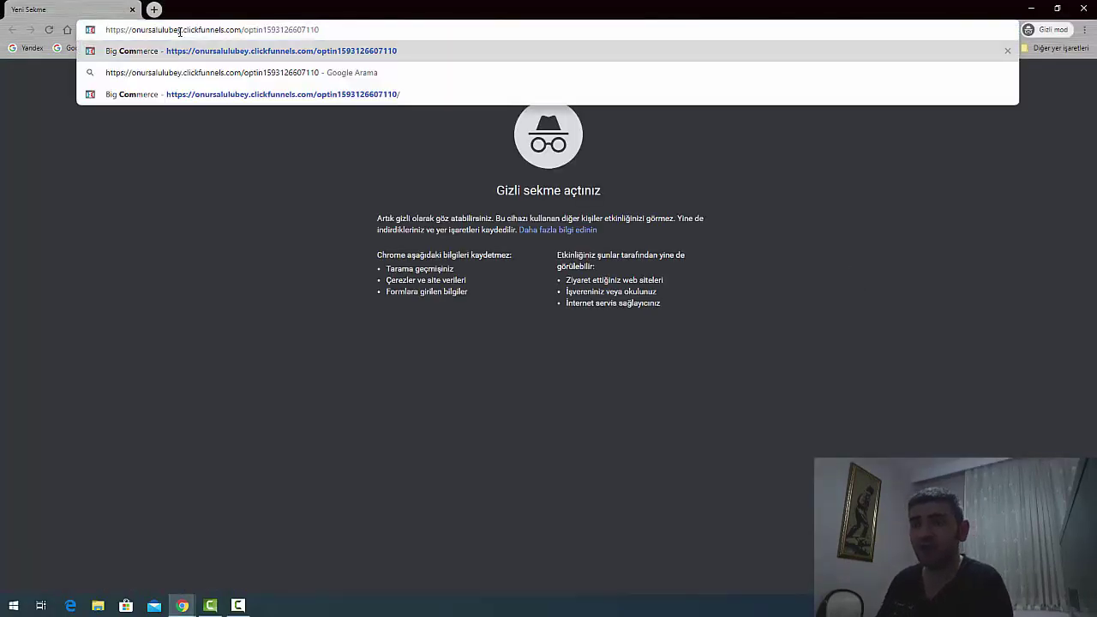
{"action": "key", "text": "Return"}
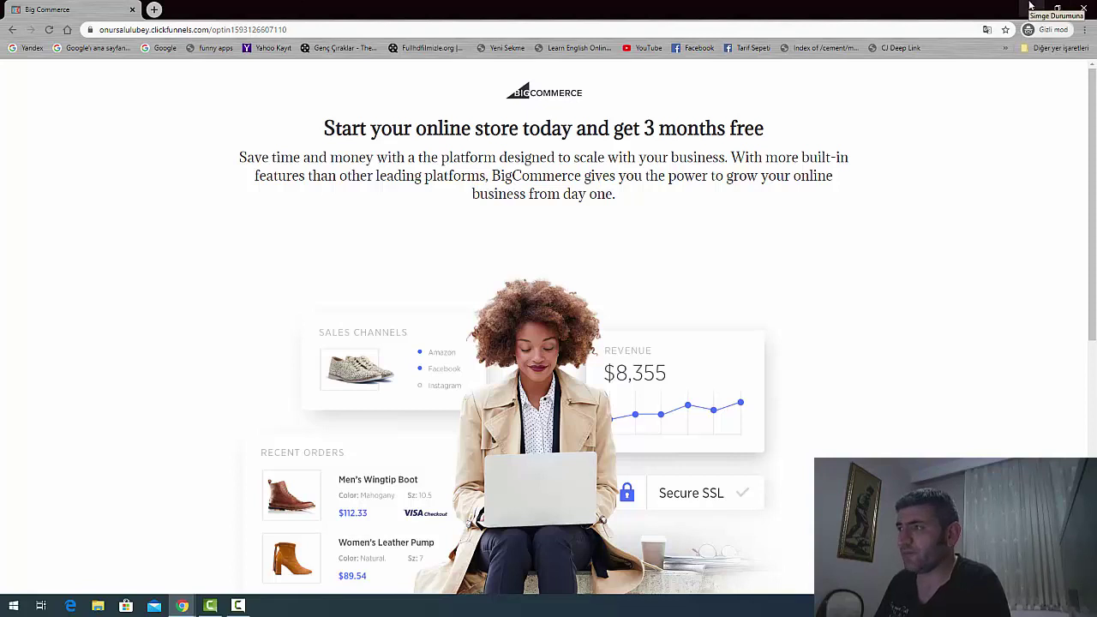
{"action": "left_click", "coordinate": [1086, 7]}
Set the Optin split test traffic to 50% Control and 50% Variation and apply the changes
{"action": "left_click_drag", "start_coordinate": [648, 241], "coordinate": [644, 240]}
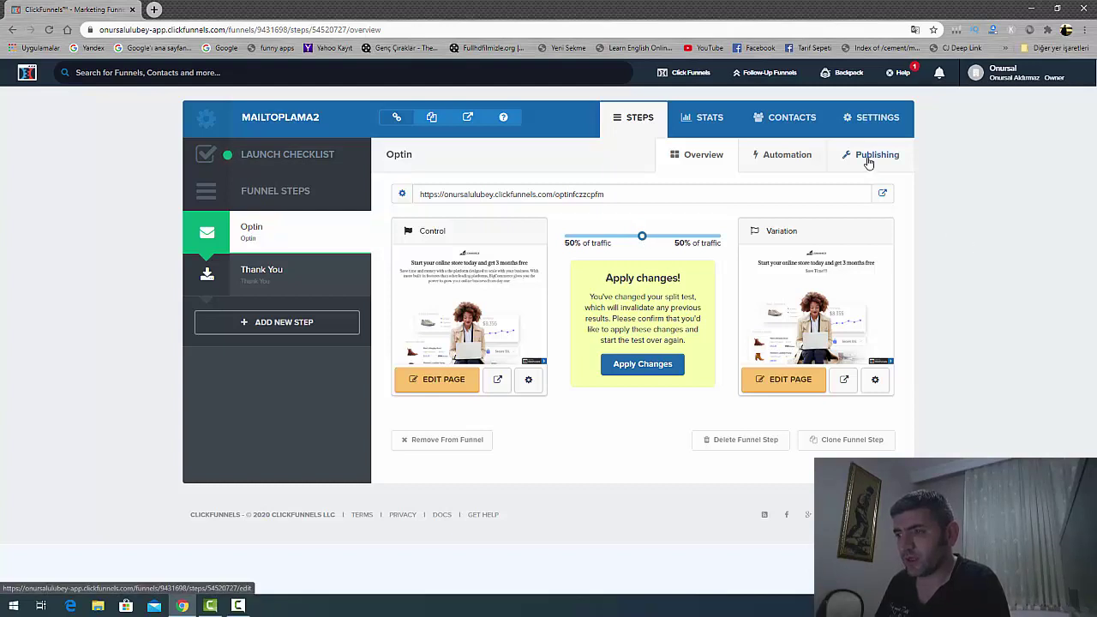
{"action": "left_click", "coordinate": [636, 364]}
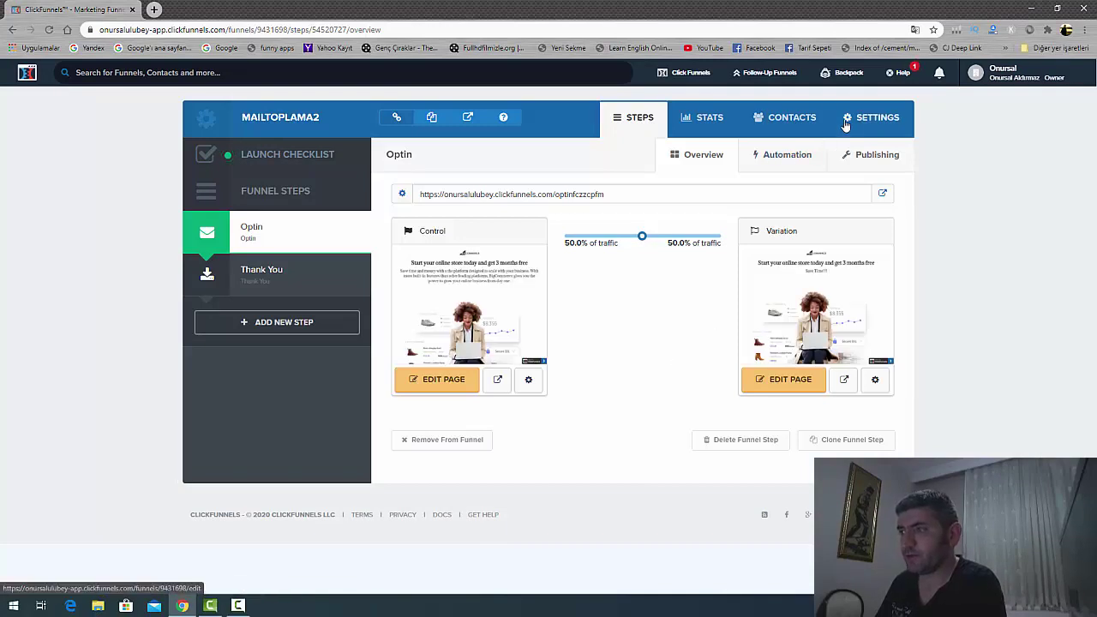
View the funnel's statistics with the Optin row expanded to compare Control and Variation page views and opt-ins
{"action": "left_click", "coordinate": [880, 122]}
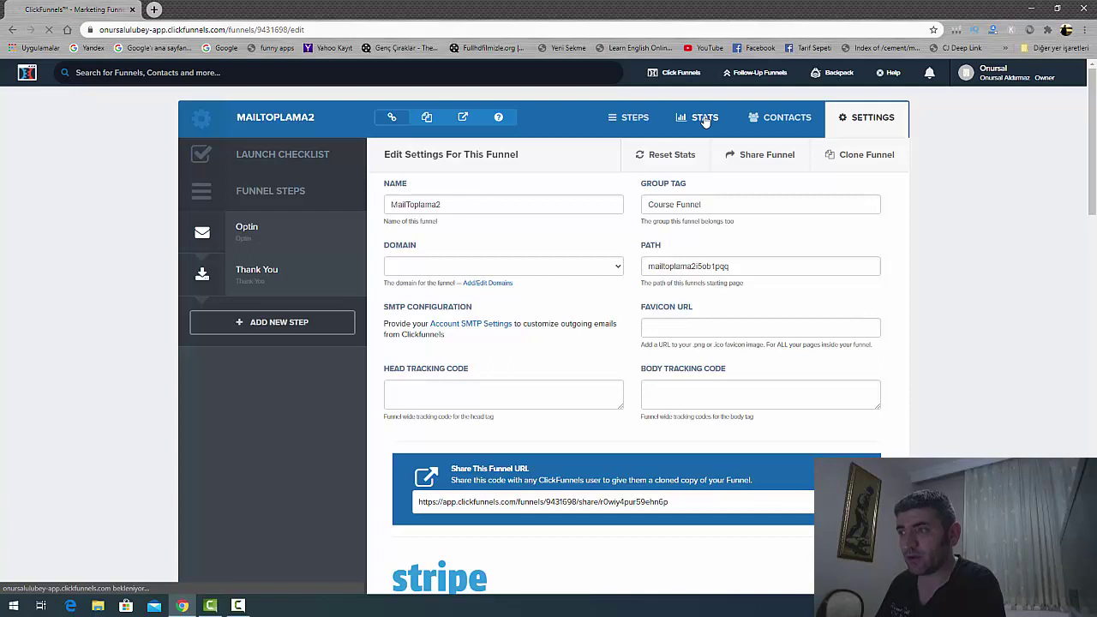
{"action": "left_click", "coordinate": [704, 121]}
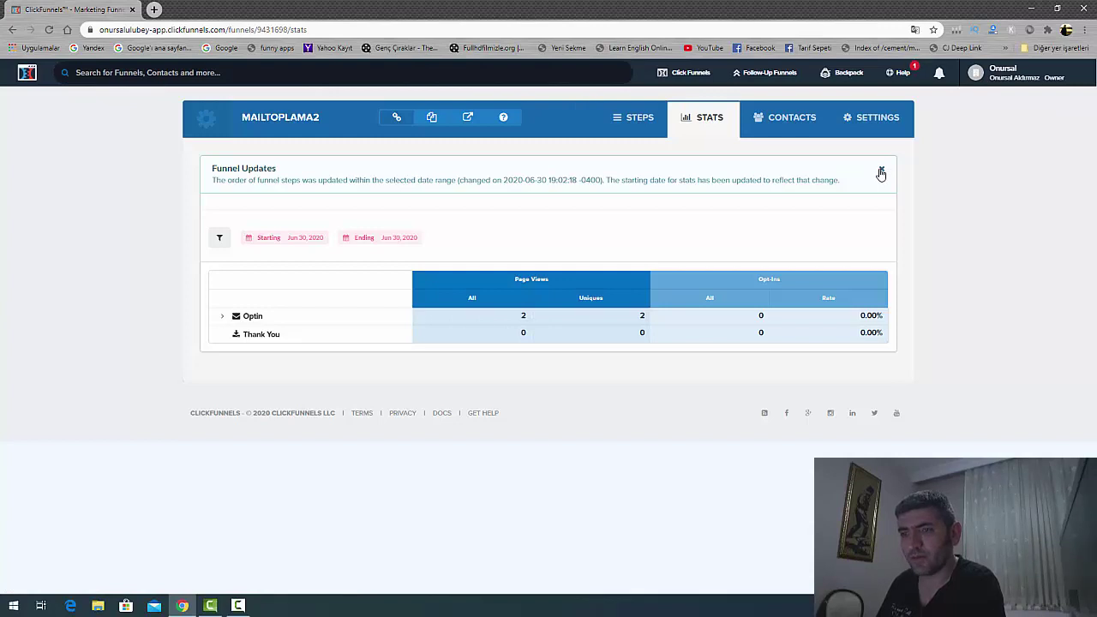
{"action": "left_click", "coordinate": [222, 316]}
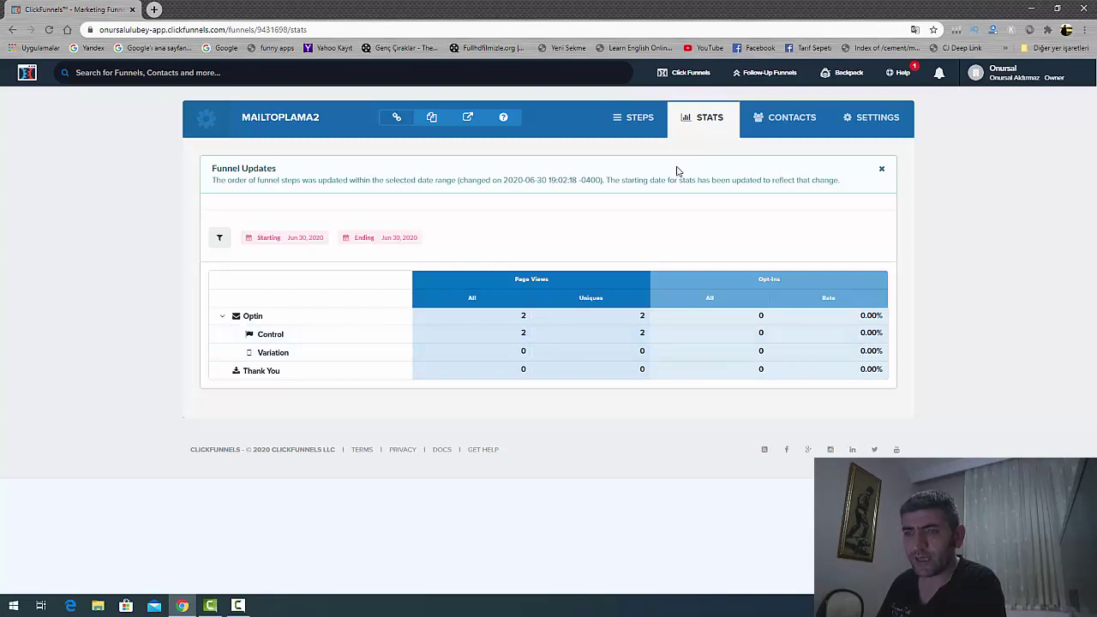
Return to the funnel steps and examine the Declare As Winner option and confidence score for the Optin page versions
{"action": "left_click", "coordinate": [632, 118]}
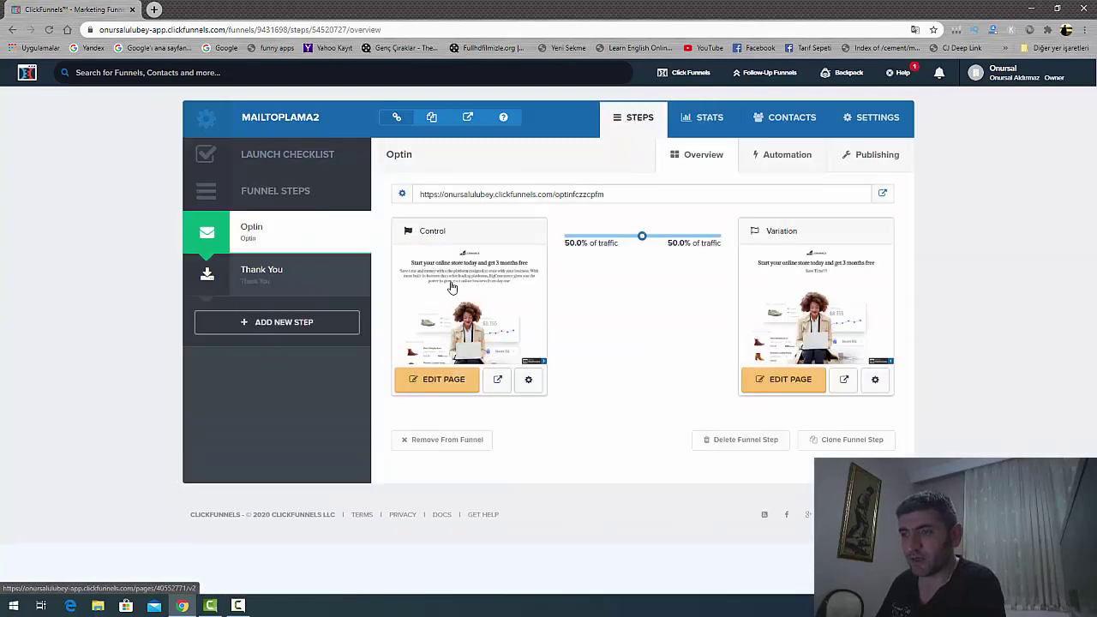
{"action": "mouse_move", "coordinate": [477, 284]}
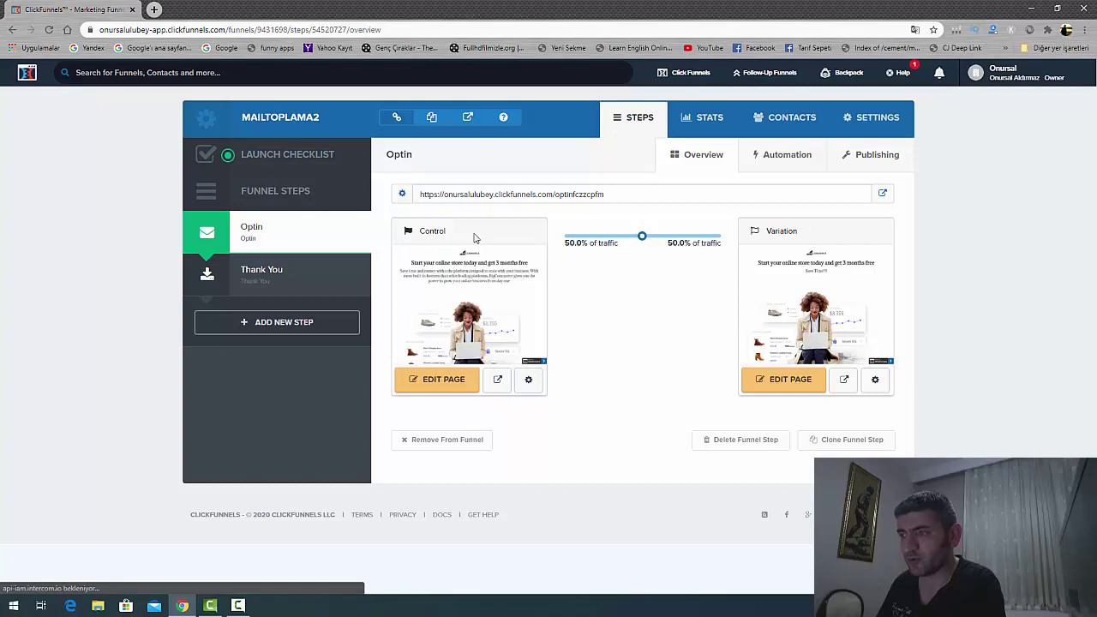
{"action": "left_click_drag", "start_coordinate": [812, 232], "coordinate": [737, 237]}
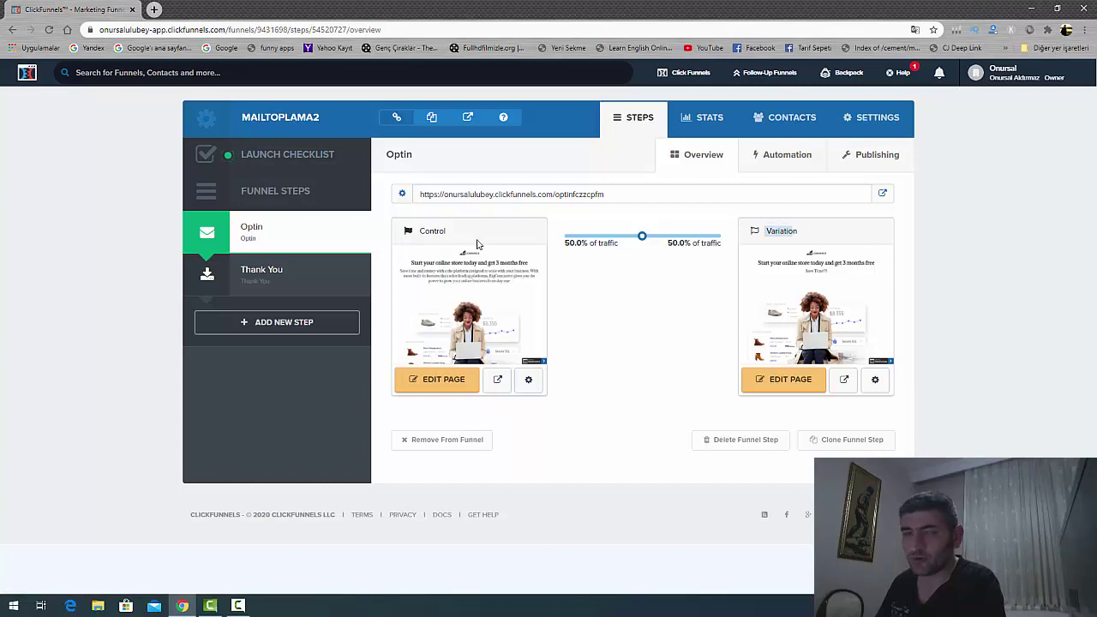
{"action": "mouse_move", "coordinate": [835, 258]}
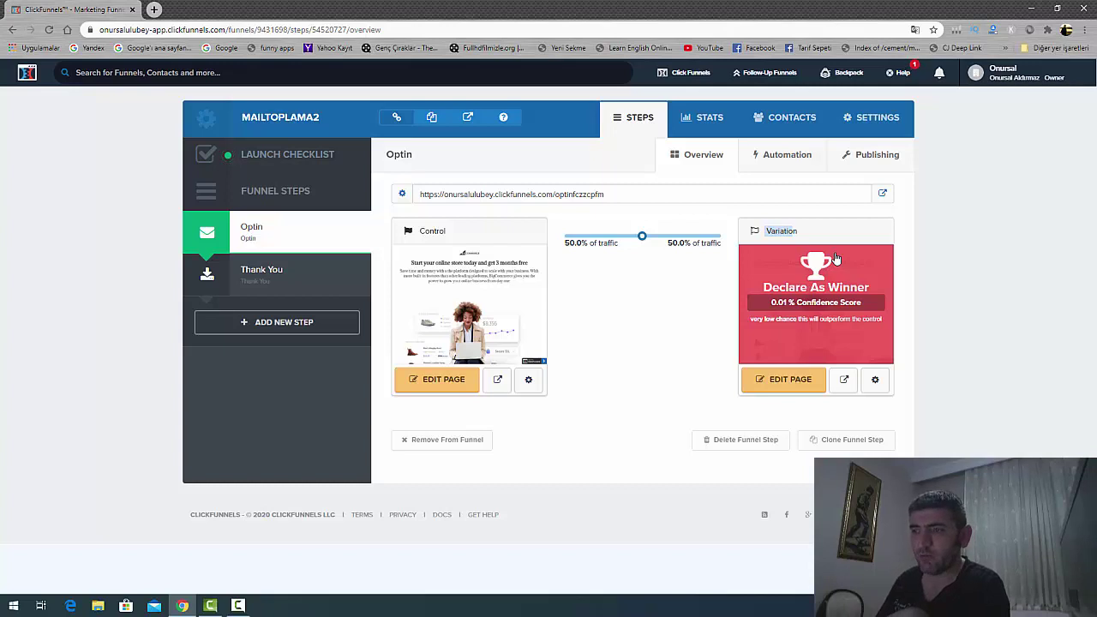
{"action": "mouse_move", "coordinate": [504, 259]}
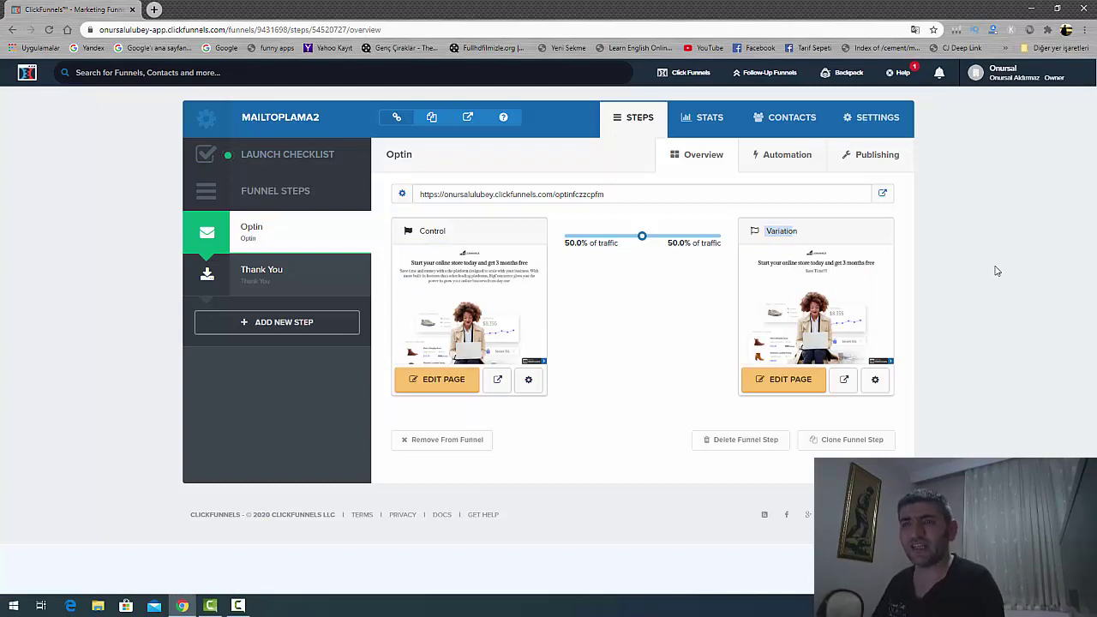
Load the copied Optin page URL in a new regular tab to check the served version, and close the tab
{"action": "left_click", "coordinate": [155, 9]}
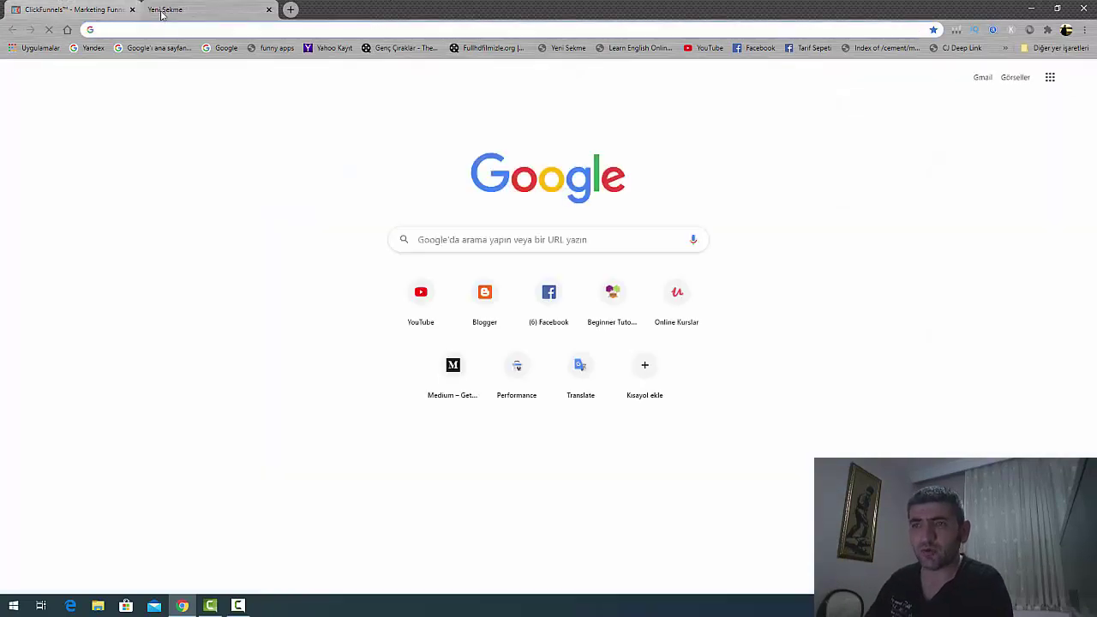
{"action": "key", "text": "ctrl+v"}
{"action": "key", "text": "Return"}
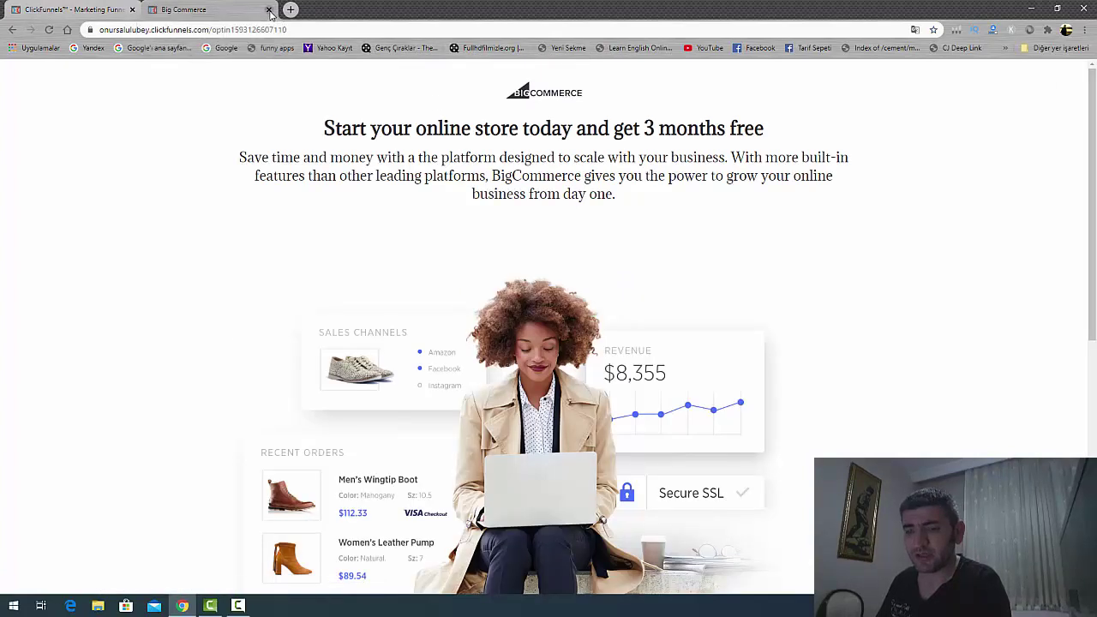
{"action": "left_click", "coordinate": [269, 11]}
Test the copied Optin page URL again in a fresh incognito session to see which version is served, and close the window
{"action": "right_click", "coordinate": [182, 607]}
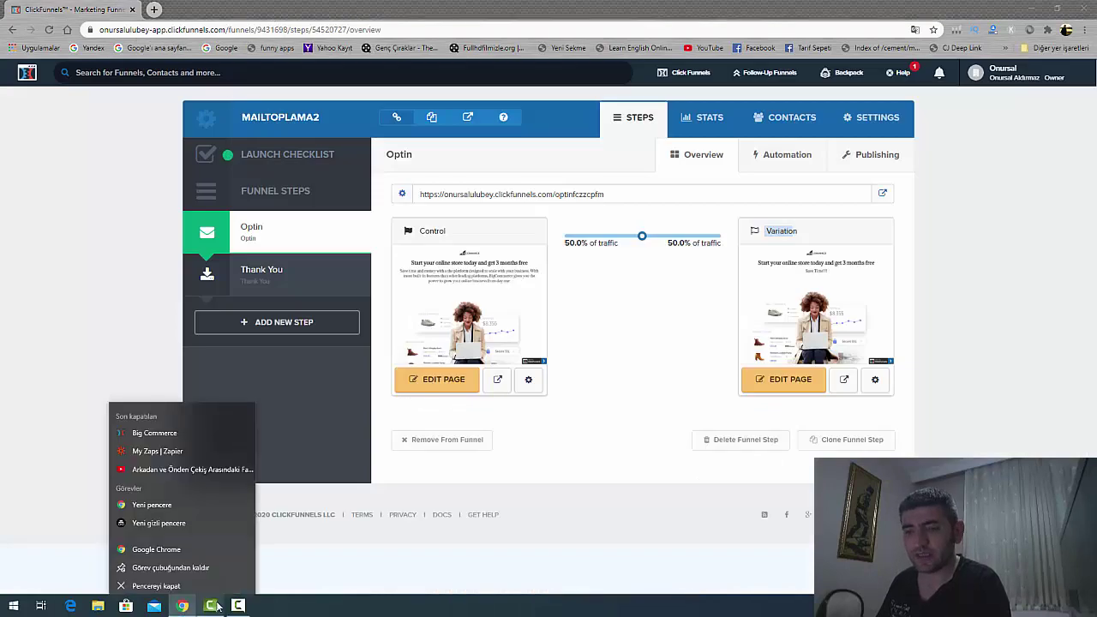
{"action": "mouse_move", "coordinate": [183, 608]}
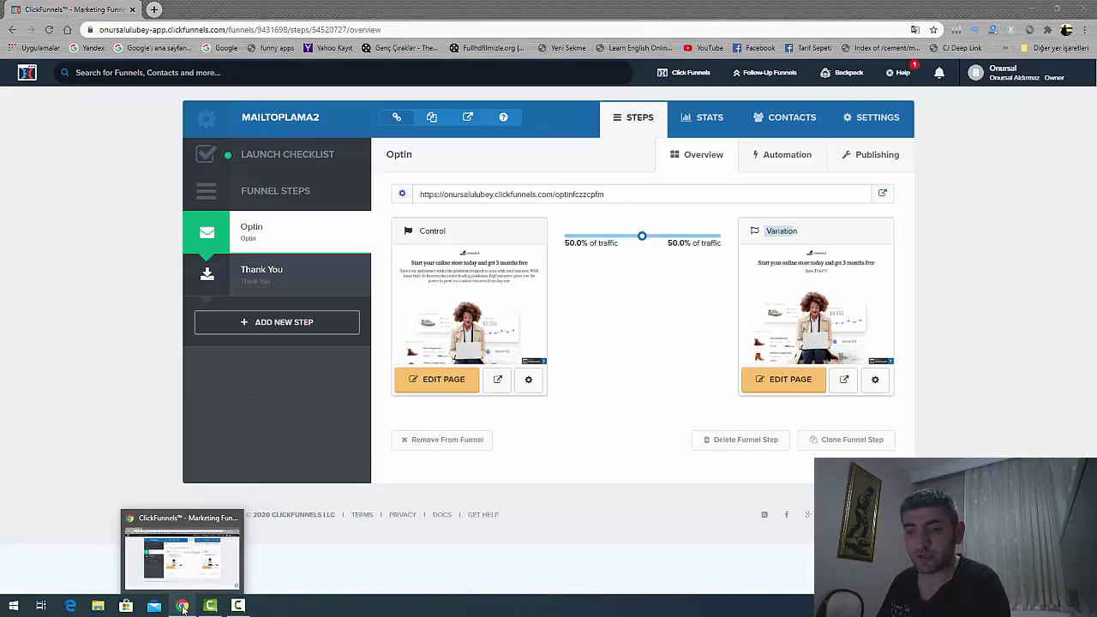
{"action": "right_click", "coordinate": [181, 607]}
{"action": "left_click", "coordinate": [154, 521]}
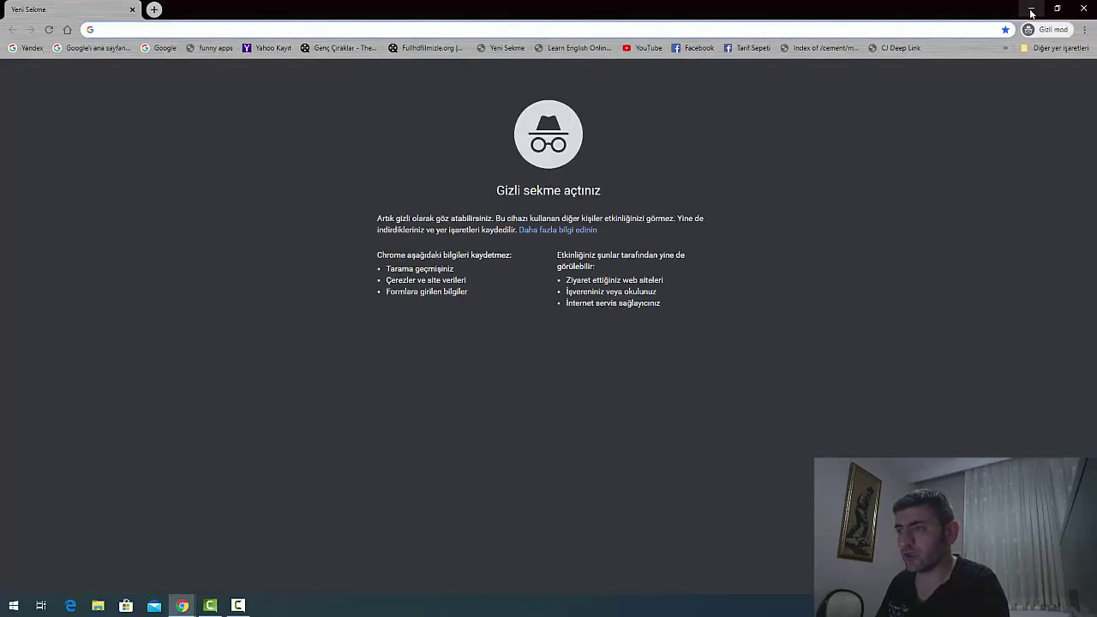
{"action": "left_click", "coordinate": [1030, 8]}
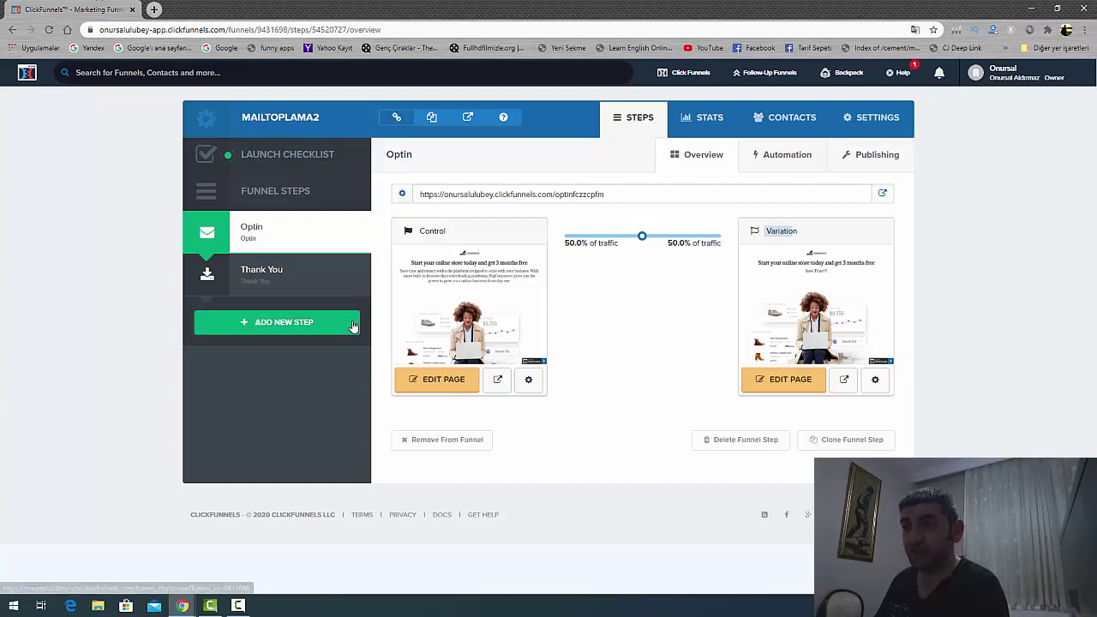
{"action": "key", "text": "ctrl+shift+n"}
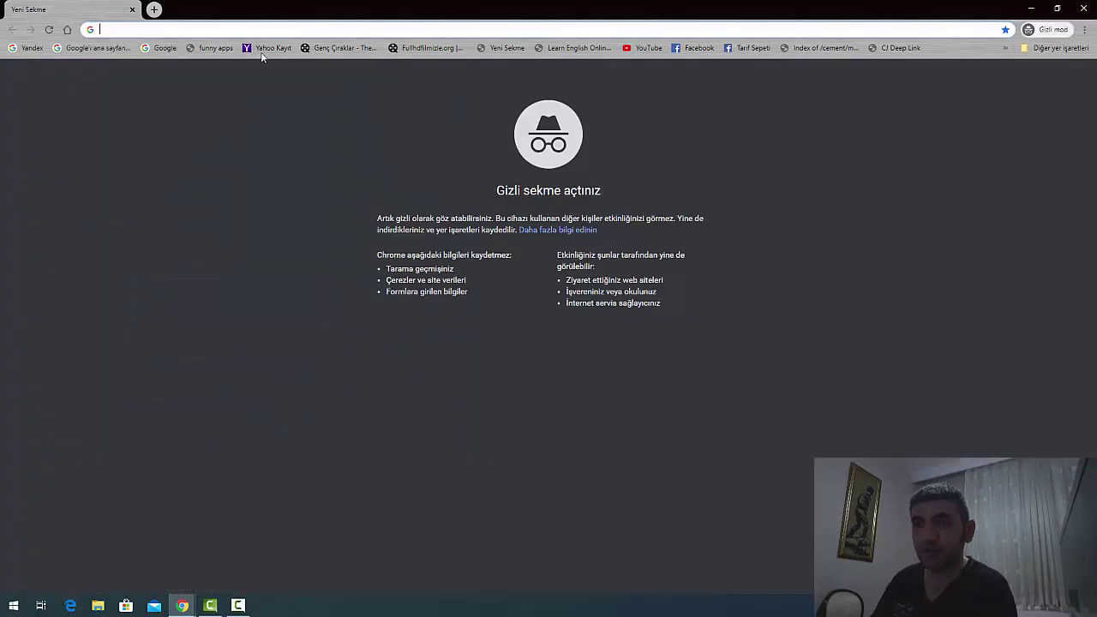
{"action": "key", "text": "ctrl+v"}
{"action": "left_click", "coordinate": [262, 54]}
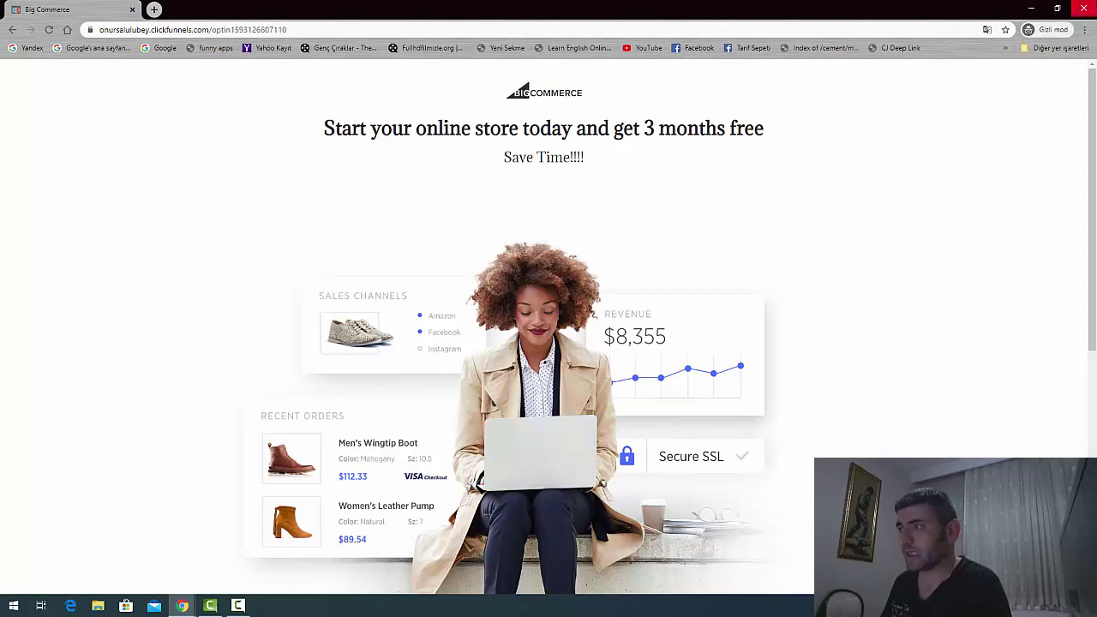
{"action": "left_click", "coordinate": [1084, 8]}
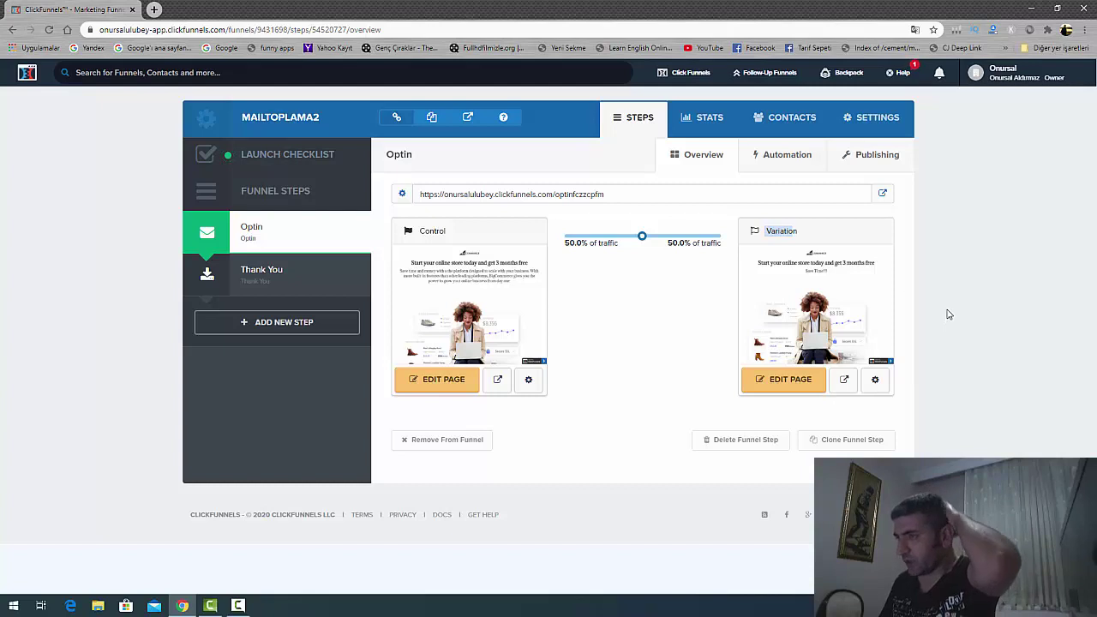
Review where the Variation or Control page can be declared the winner of the split test
{"action": "mouse_move", "coordinate": [874, 268]}
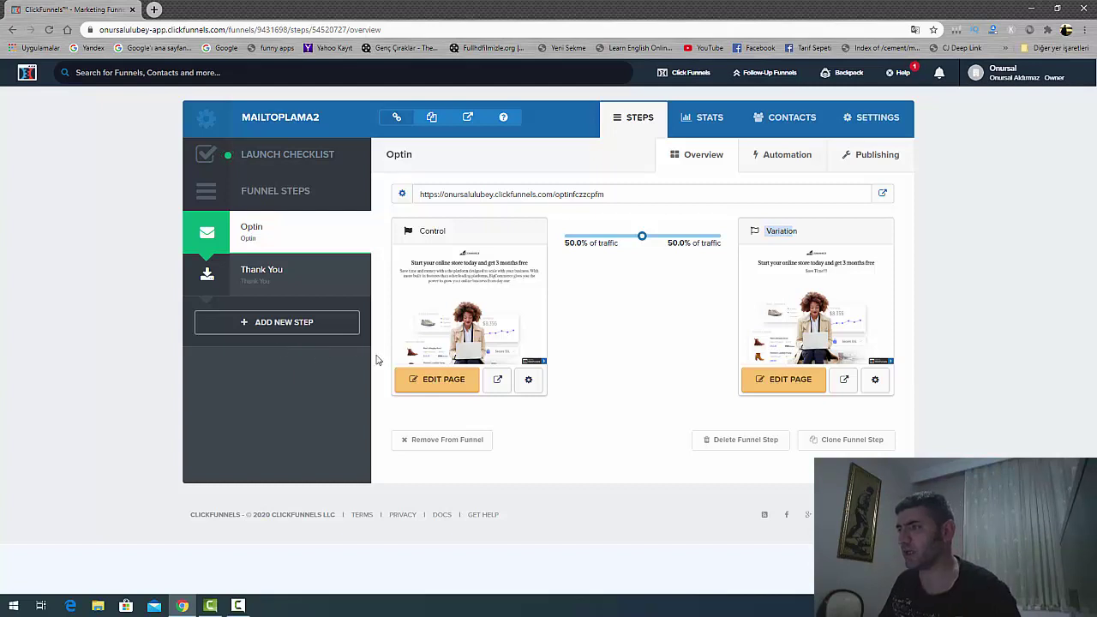
{"action": "mouse_move", "coordinate": [509, 269]}
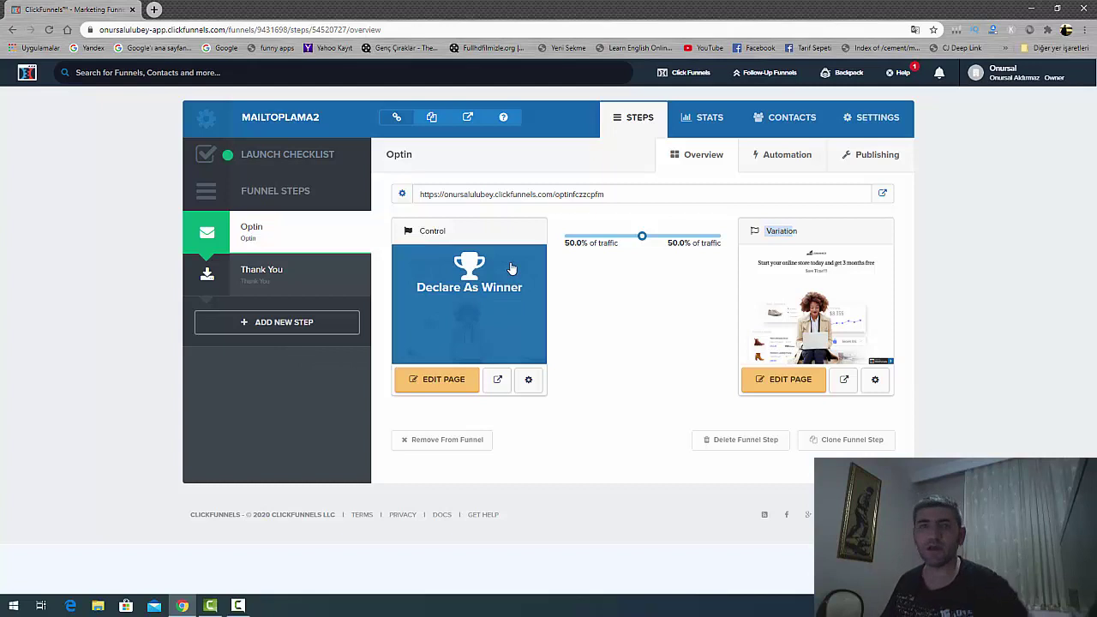